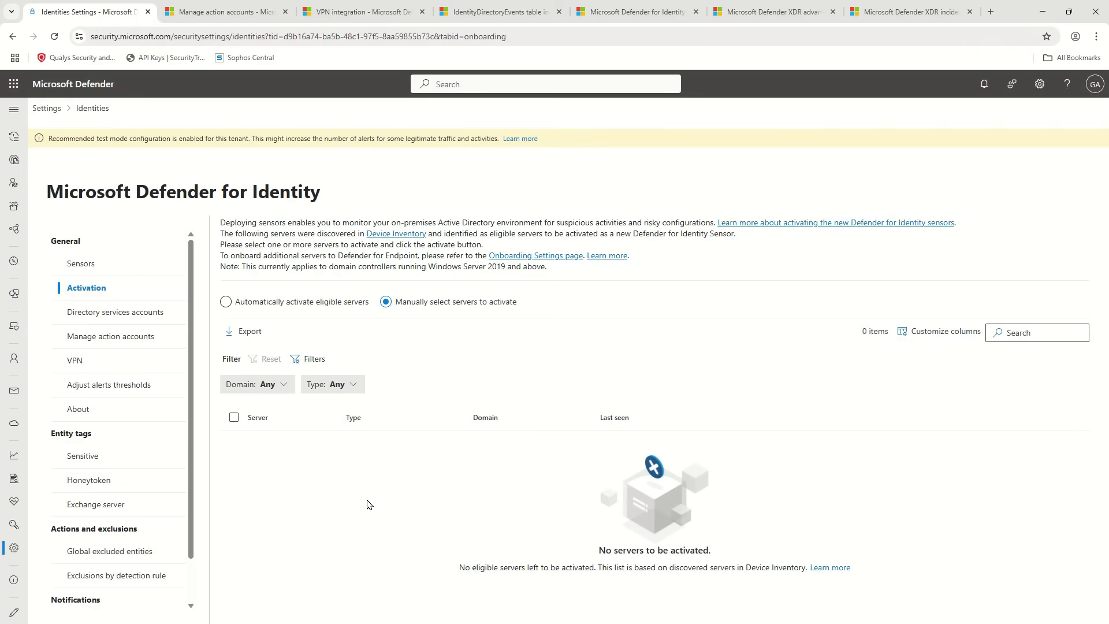
# - Read the Activation page's note on which domain controllers and Windows Server versions are supported
pyautogui.moveTo(309, 266); pyautogui.dragTo(448, 268)
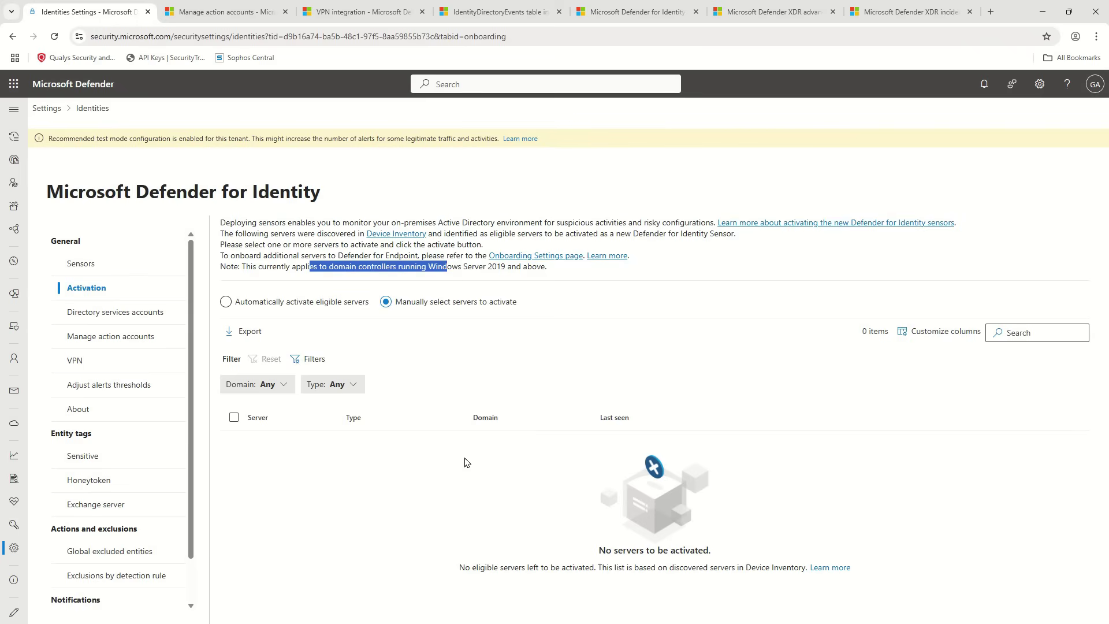
pyautogui.click(421, 533)
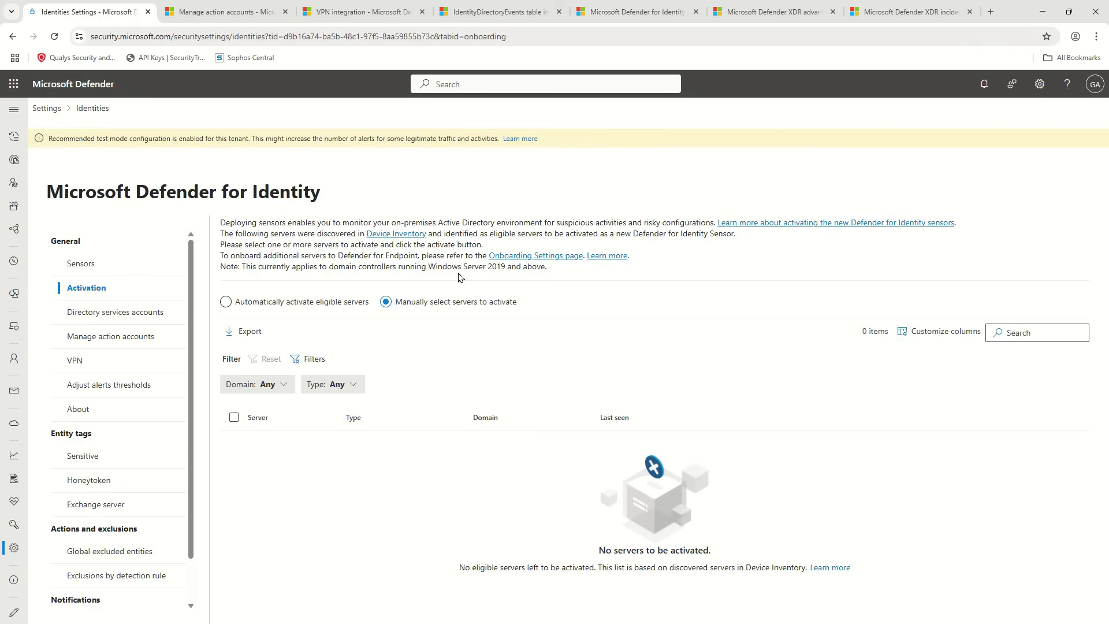
pyautogui.moveTo(459, 268); pyautogui.dragTo(522, 277)
pyautogui.click(284, 533)
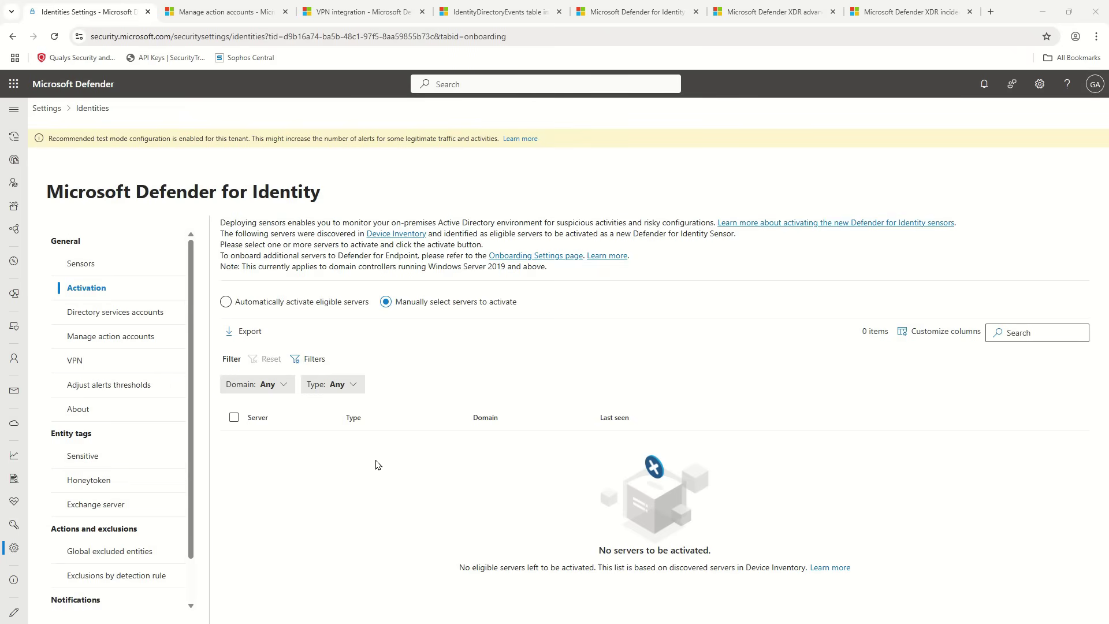
# - Review the settings of the mdiSvc01 directory services account and close them without changes
pyautogui.click(110, 322)
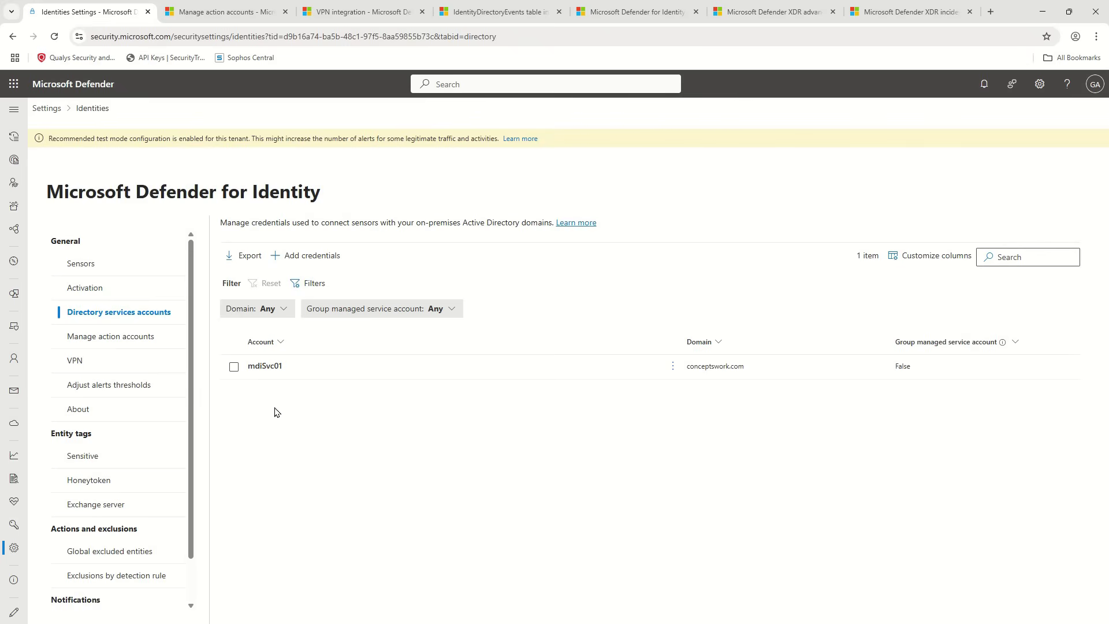
pyautogui.click(250, 373)
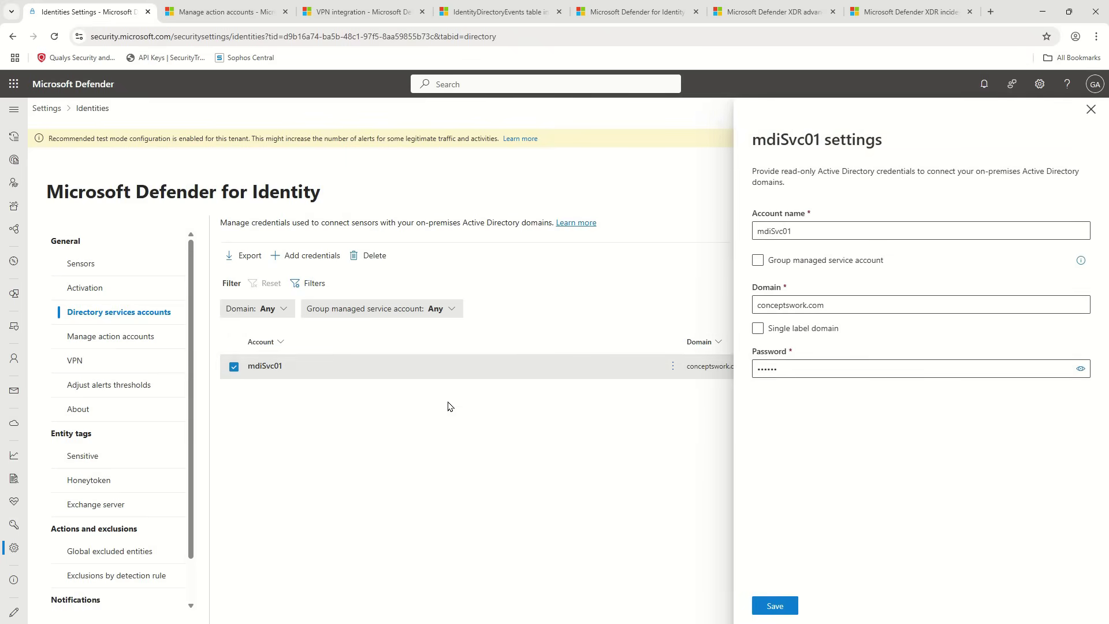
pyautogui.click(1090, 109)
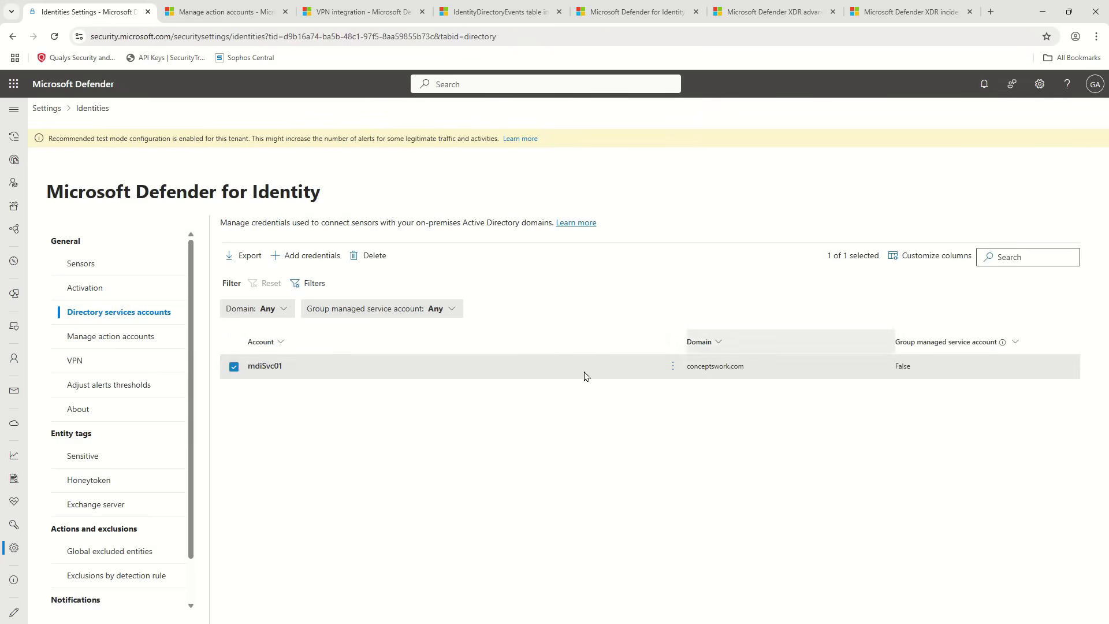
# - Open the action accounts settings, and read in the Microsoft Learn article how the sensor performs remediation actions by default
pyautogui.click(90, 337)
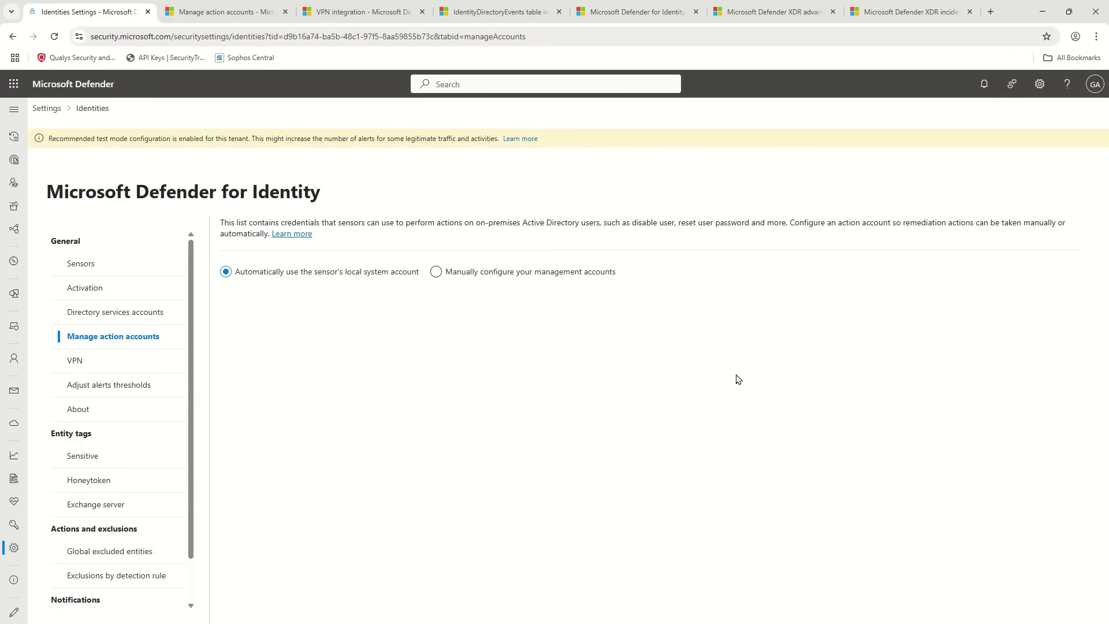
pyautogui.click(192, 17)
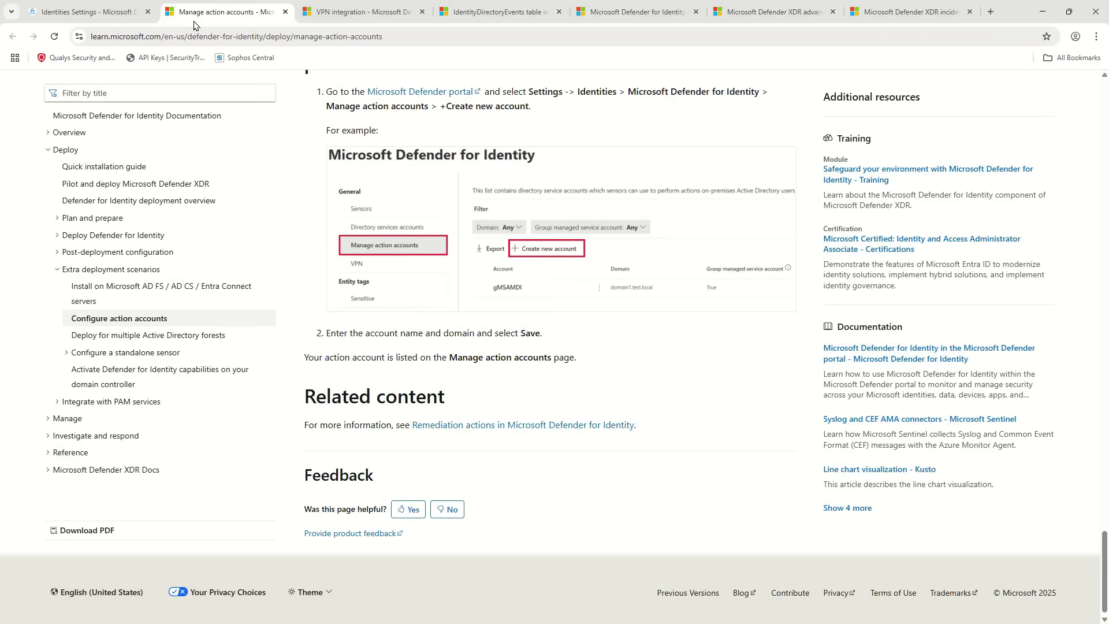
pyautogui.scroll(20, 624, 379)
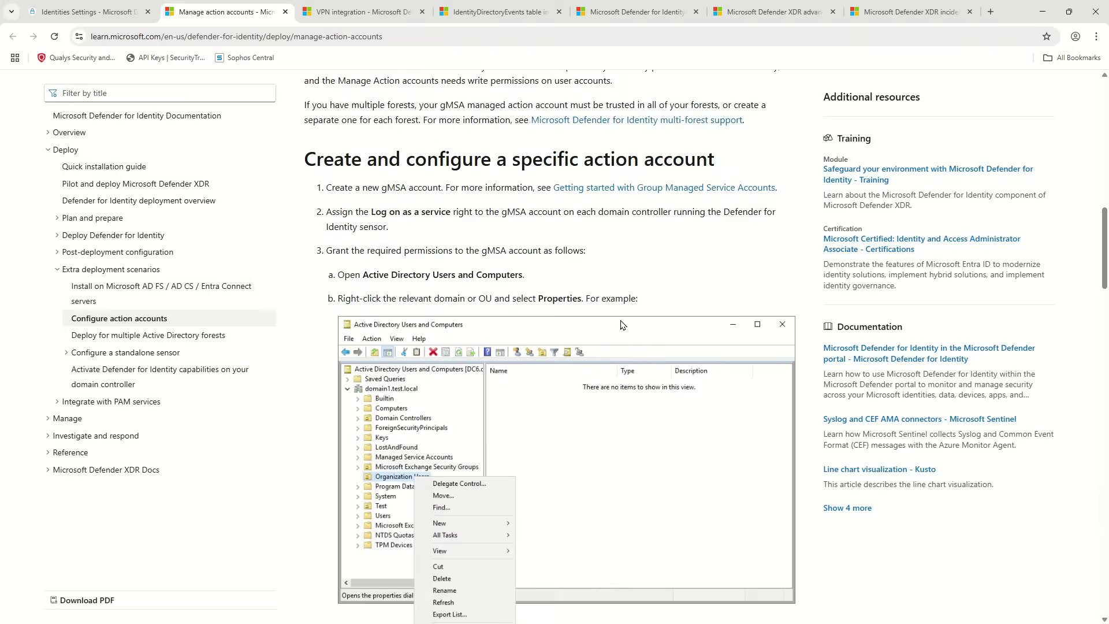
pyautogui.scroll(8, 619, 322)
pyautogui.scroll(-5, 624, 369)
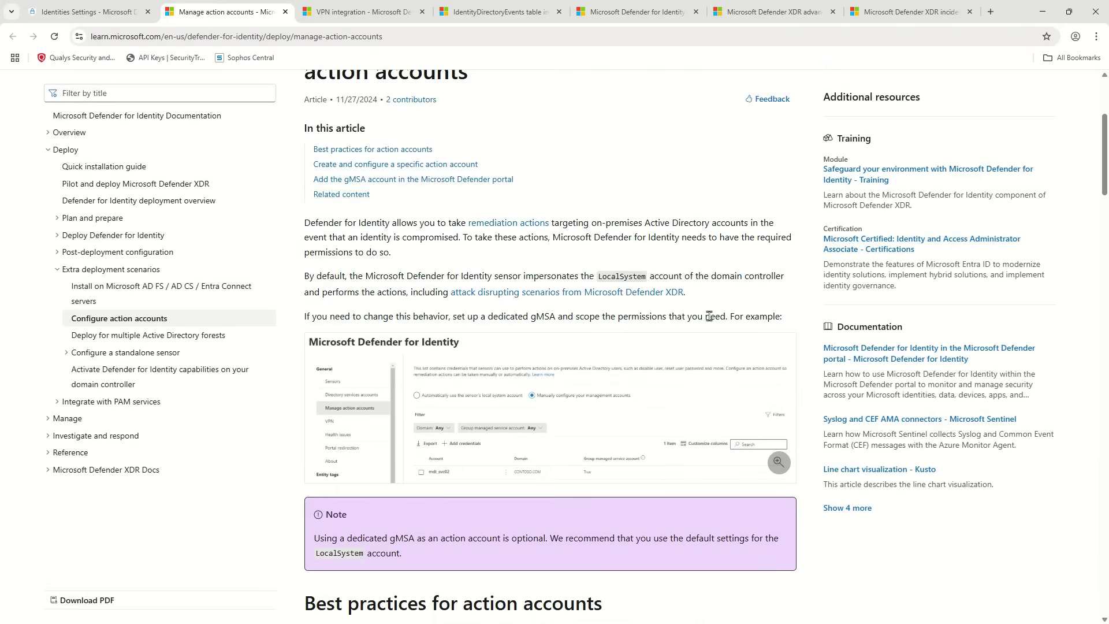
pyautogui.moveTo(305, 224); pyautogui.dragTo(479, 234)
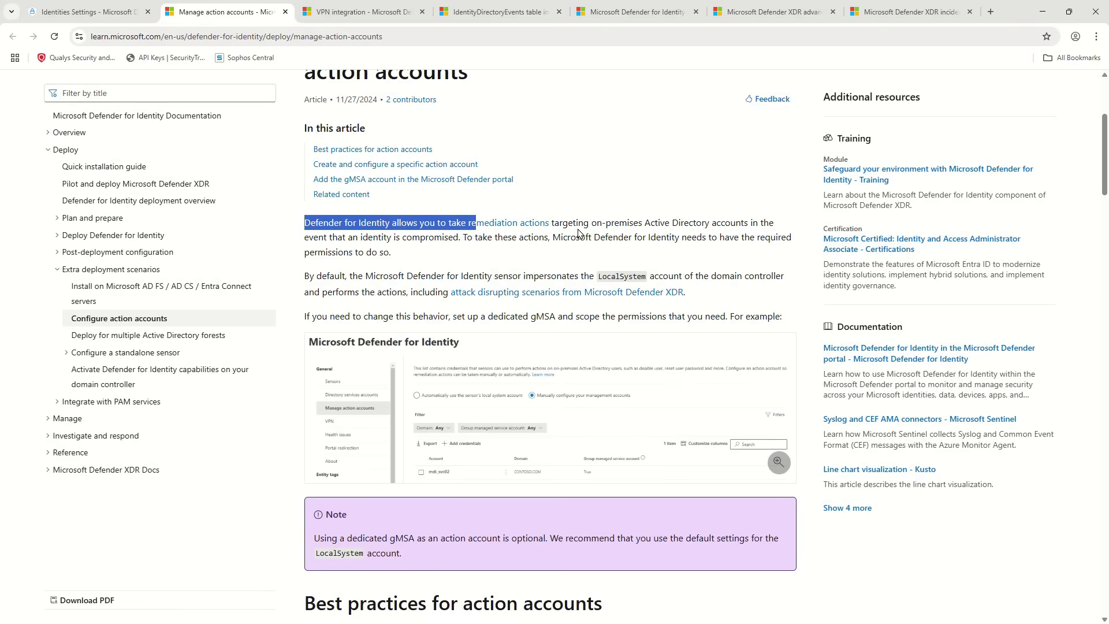
pyautogui.moveTo(639, 224); pyautogui.dragTo(687, 237)
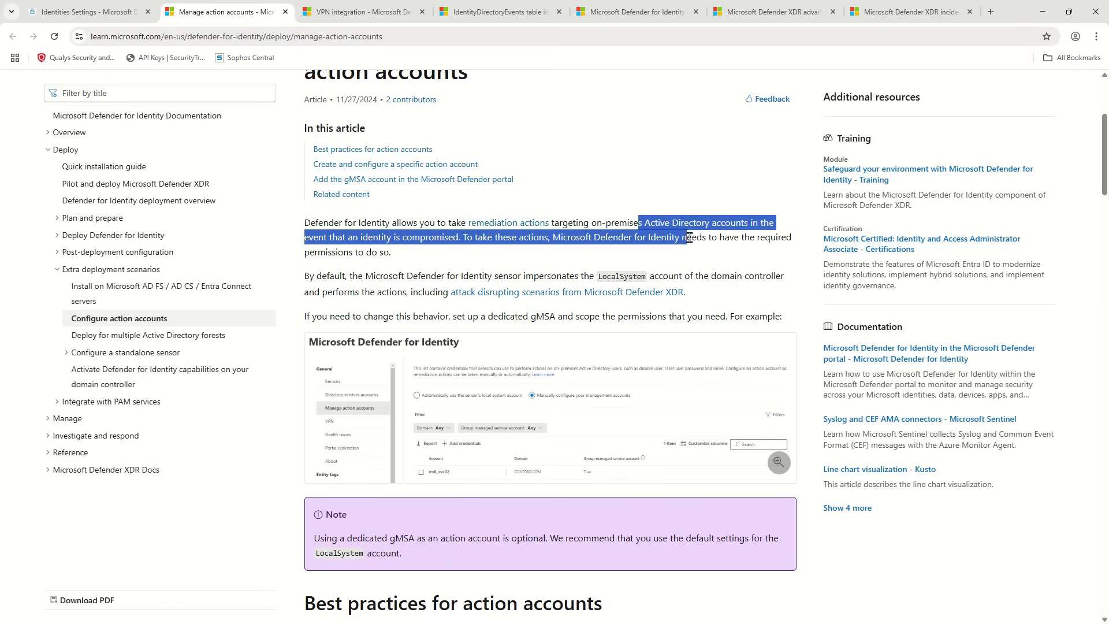
pyautogui.click(343, 271)
pyautogui.moveTo(342, 237); pyautogui.dragTo(723, 239)
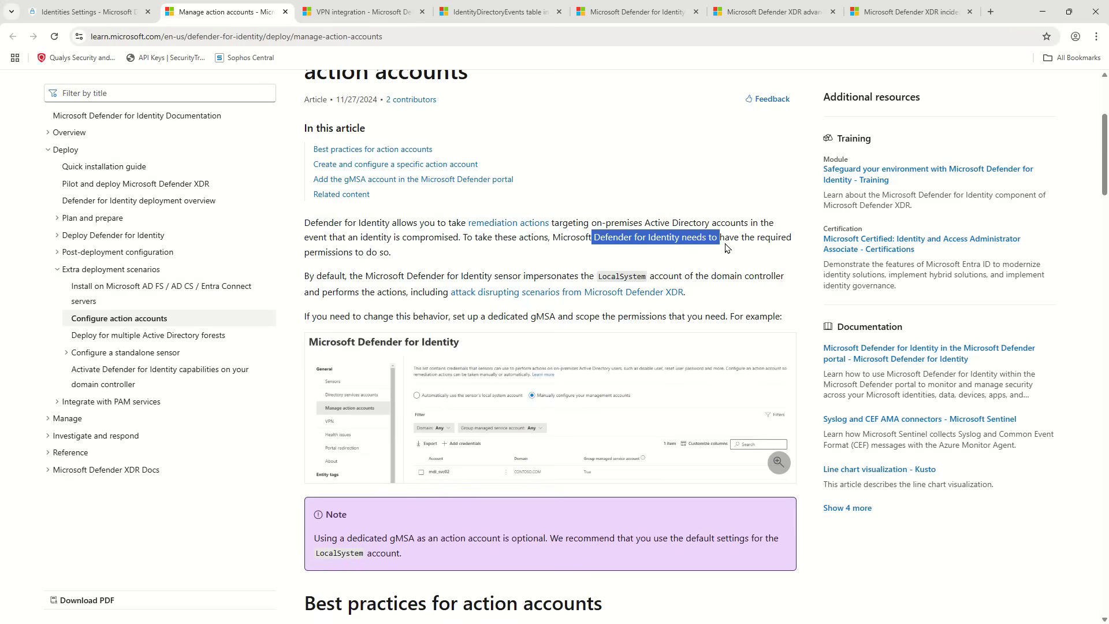
pyautogui.moveTo(328, 252); pyautogui.dragTo(384, 254)
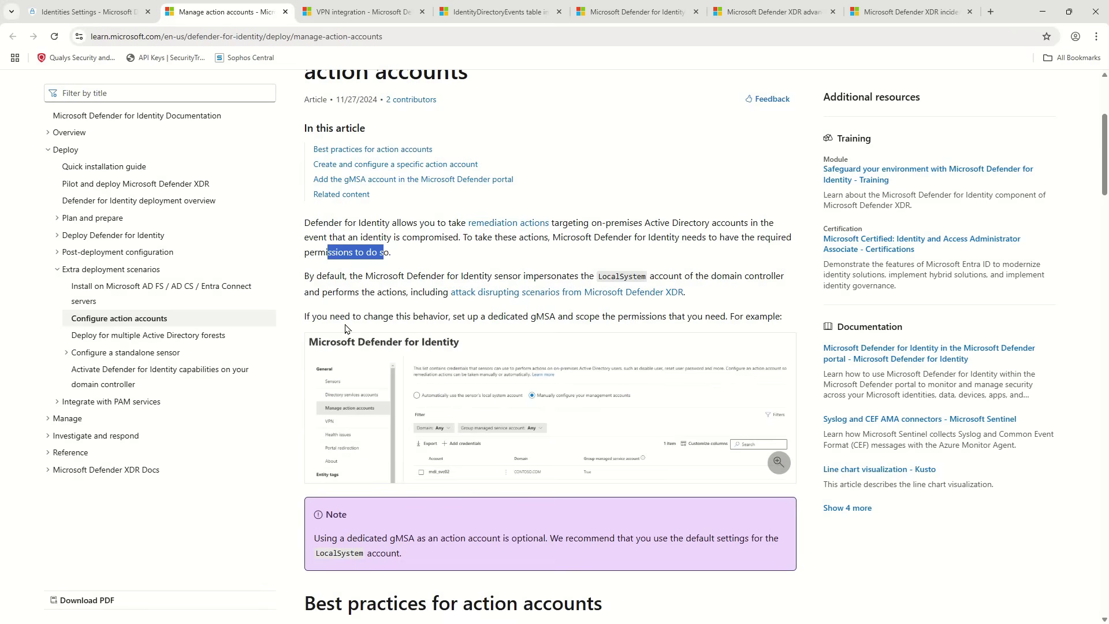
pyautogui.moveTo(306, 275); pyautogui.dragTo(579, 275)
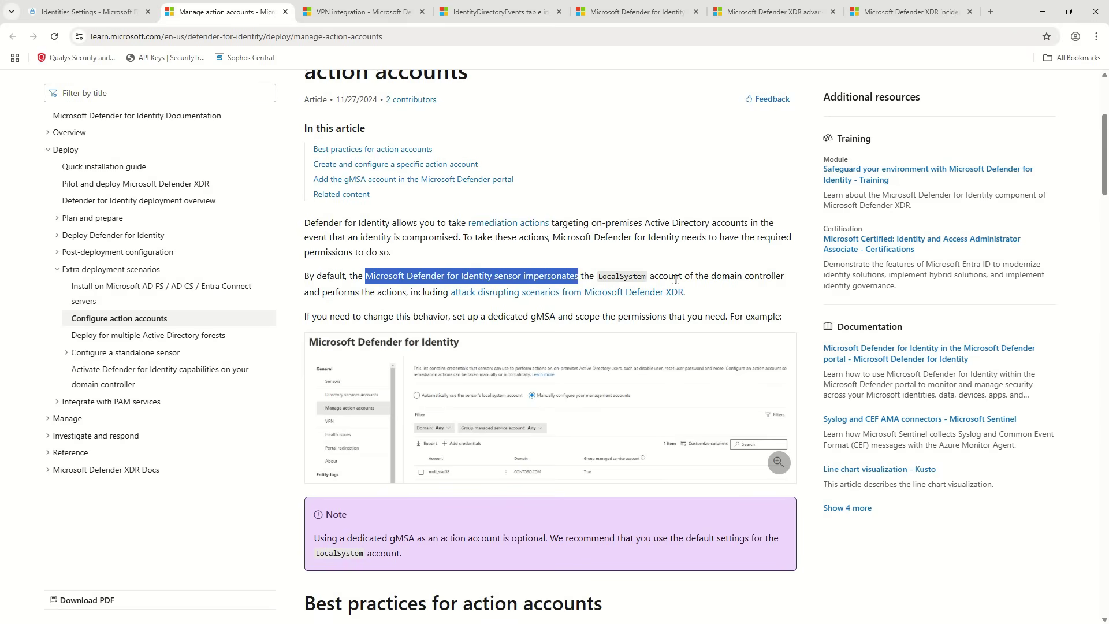
pyautogui.moveTo(336, 291); pyautogui.dragTo(369, 292)
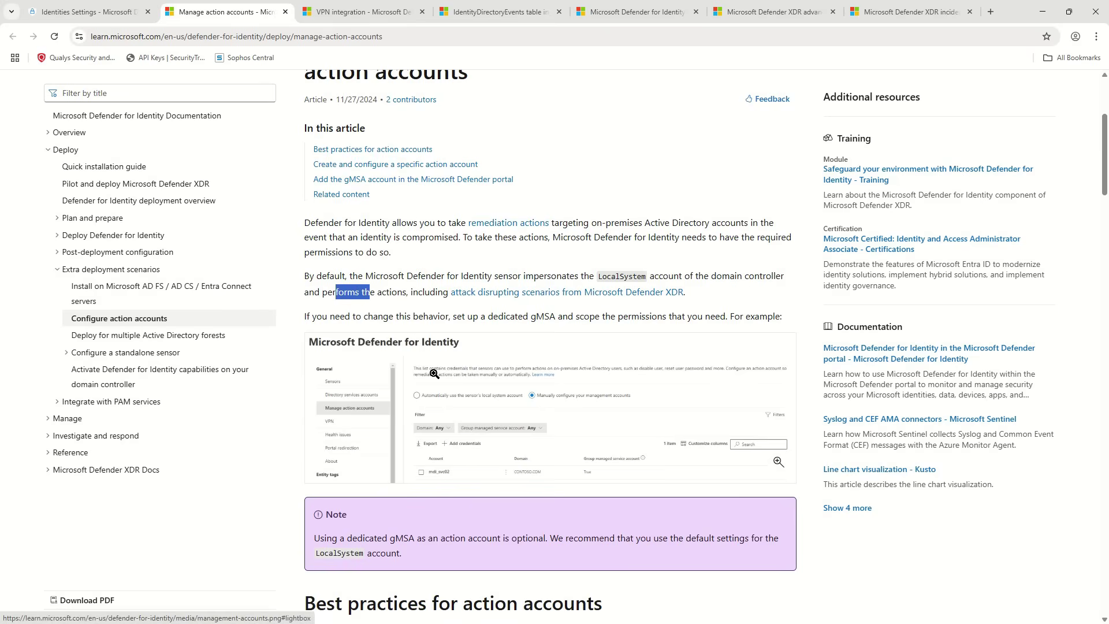
# - Return to the Defender portal and choose to manually configure the management accounts to view the credentials form
pyautogui.click(65, 10)
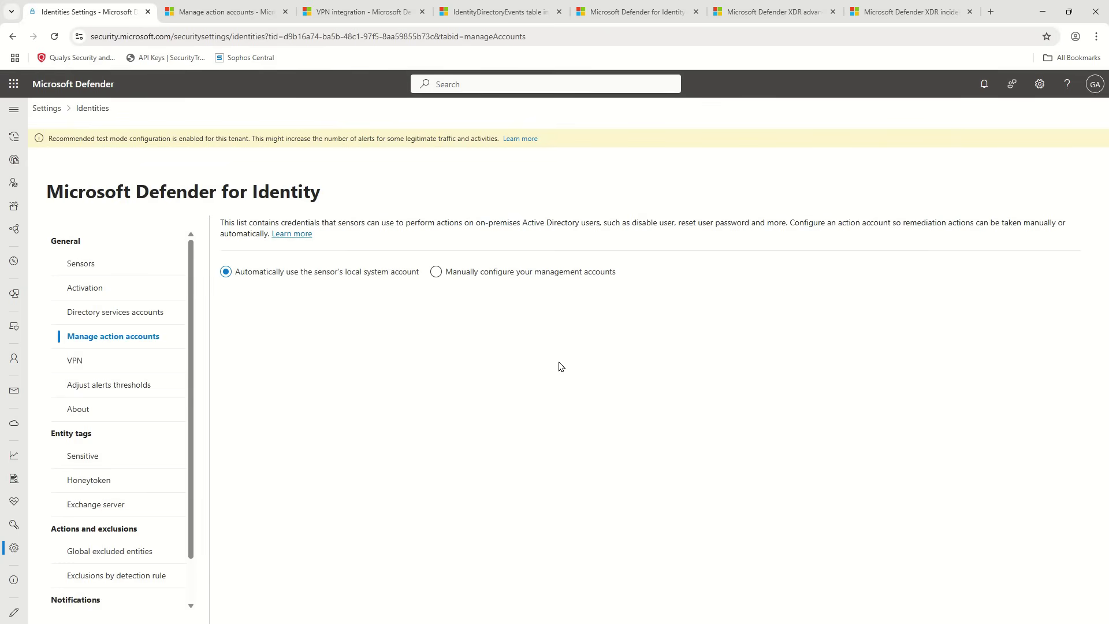
pyautogui.click(453, 272)
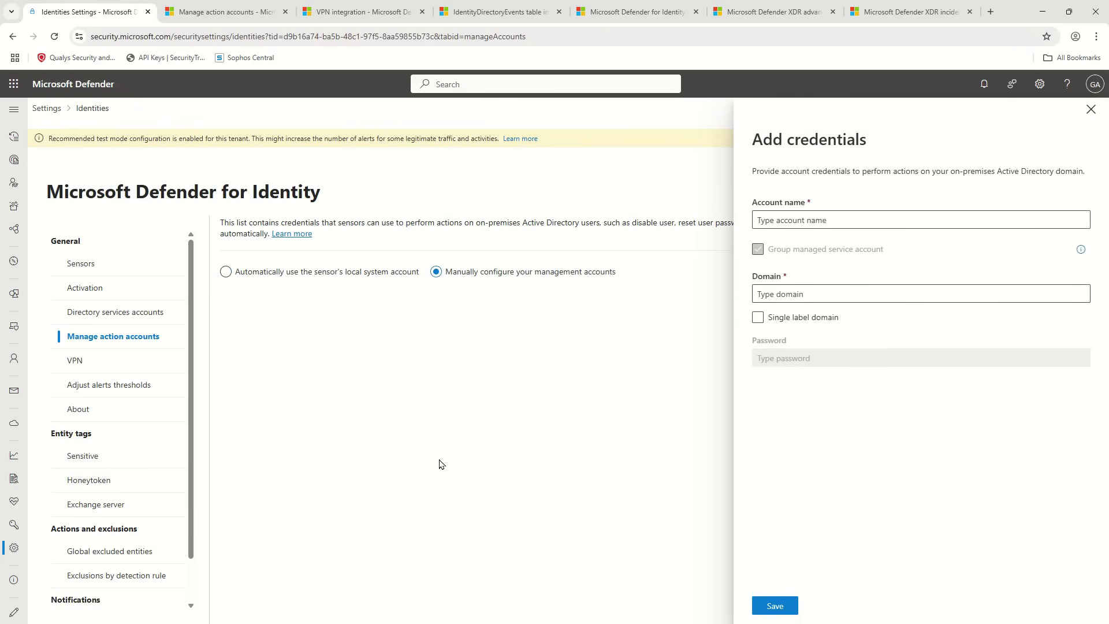
# - Open the VPN settings and try the Enable RADIUS accounting option, clearing it again
pyautogui.click(81, 361)
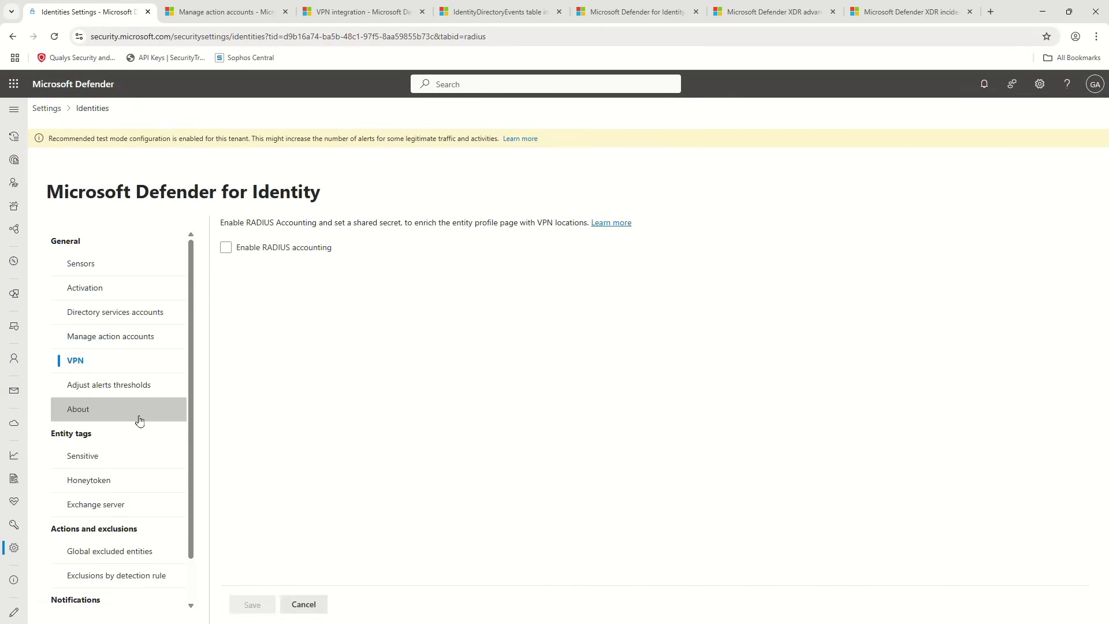
pyautogui.click(266, 248)
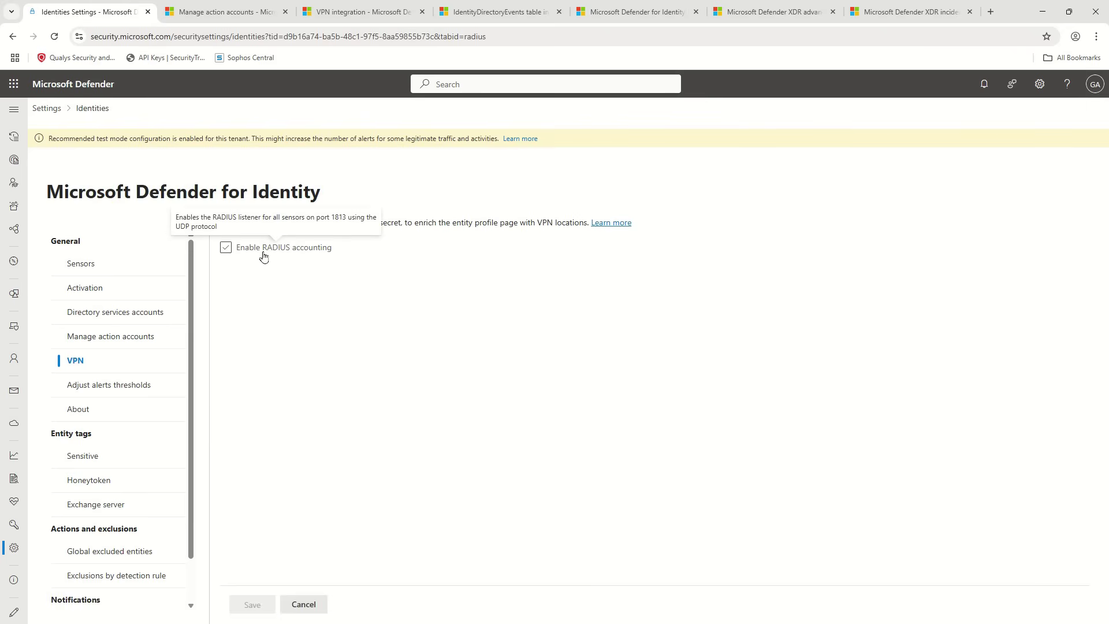
pyautogui.click(264, 249)
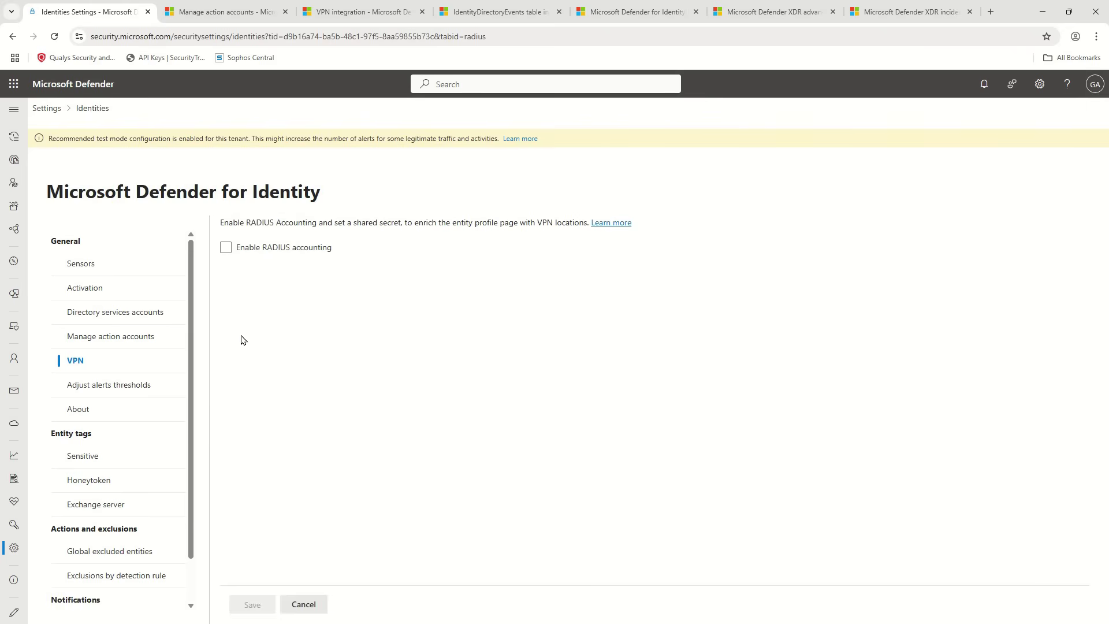
# - Open the alert threshold settings and turn off Recommended test mode, confirming the change
pyautogui.click(107, 387)
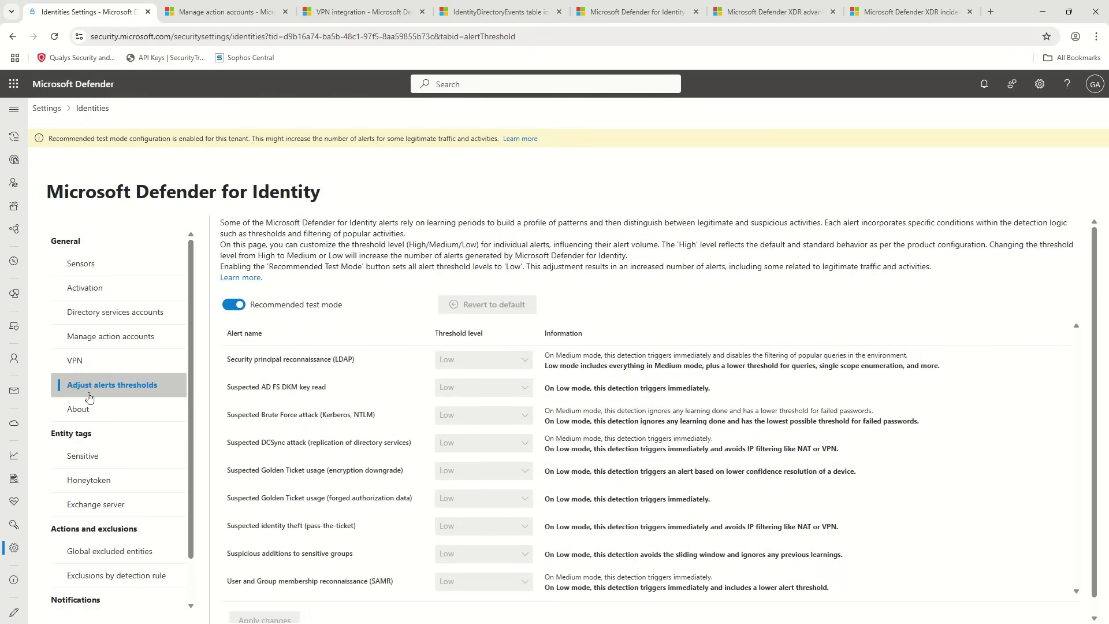
pyautogui.scroll(-1, 726, 378)
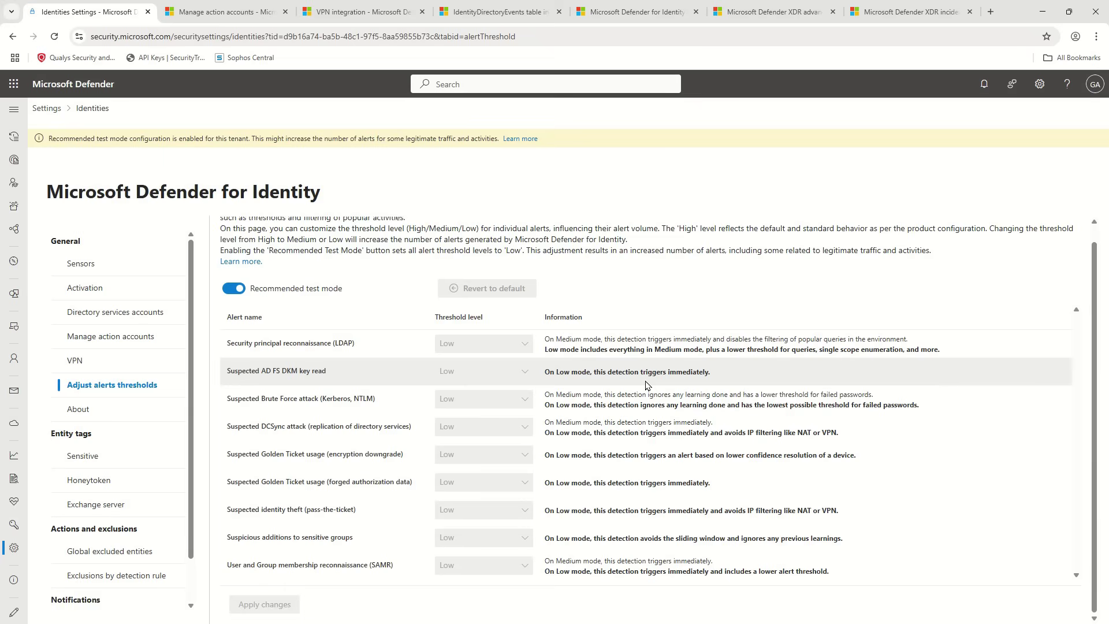
pyautogui.scroll(1, 641, 384)
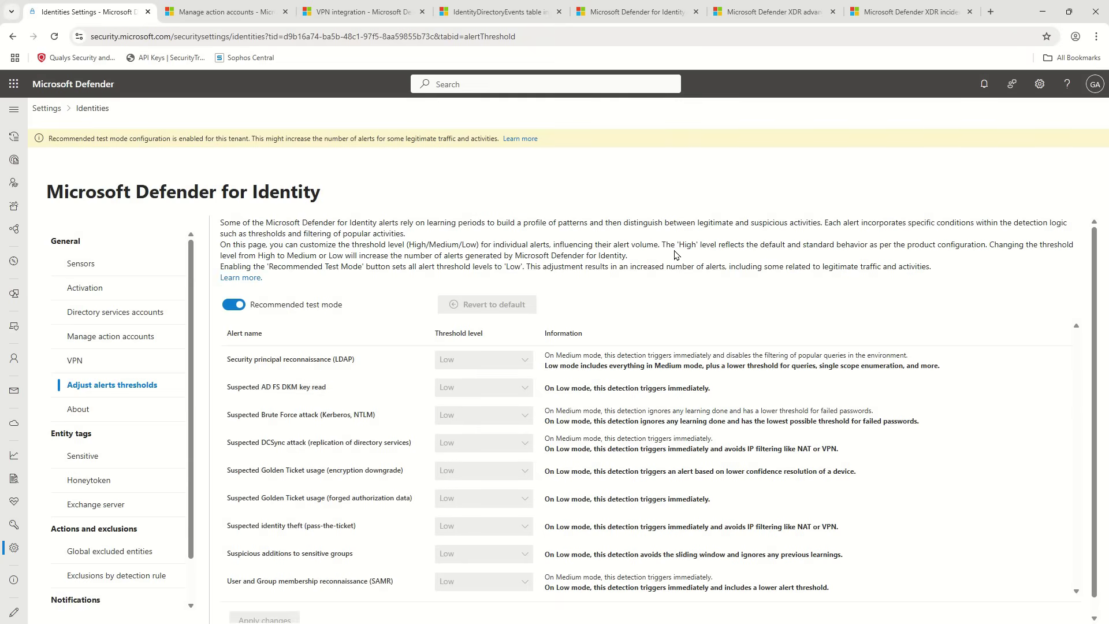
pyautogui.click(237, 306)
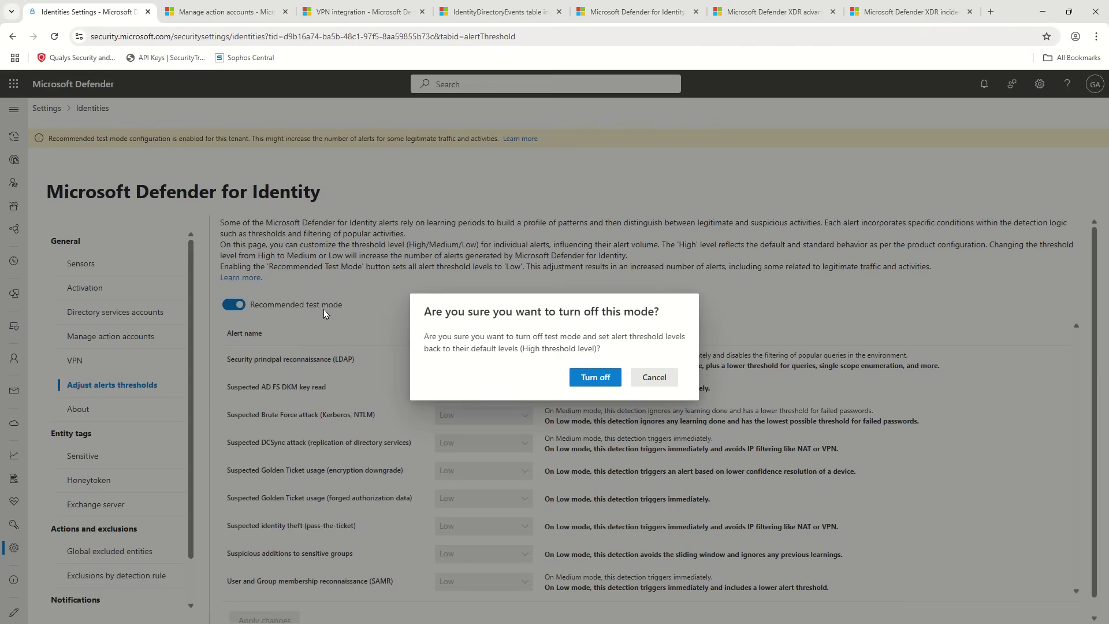
pyautogui.click(595, 376)
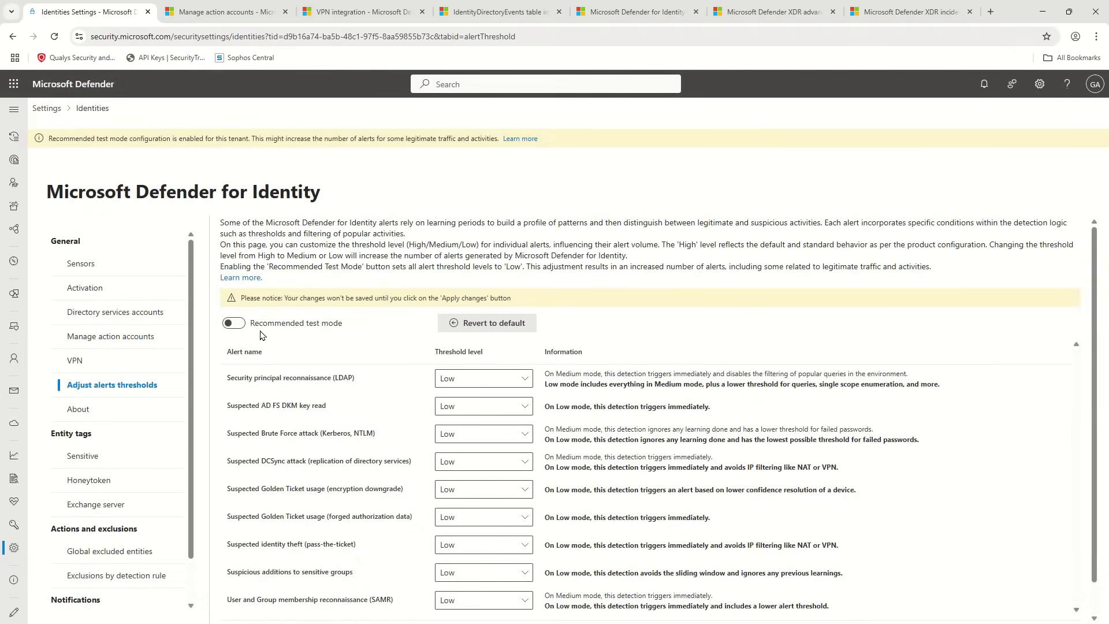
# - Try the Medium and High threshold levels for the Security principal reconnaissance (LDAP) alert
pyautogui.scroll(-1, 263, 335)
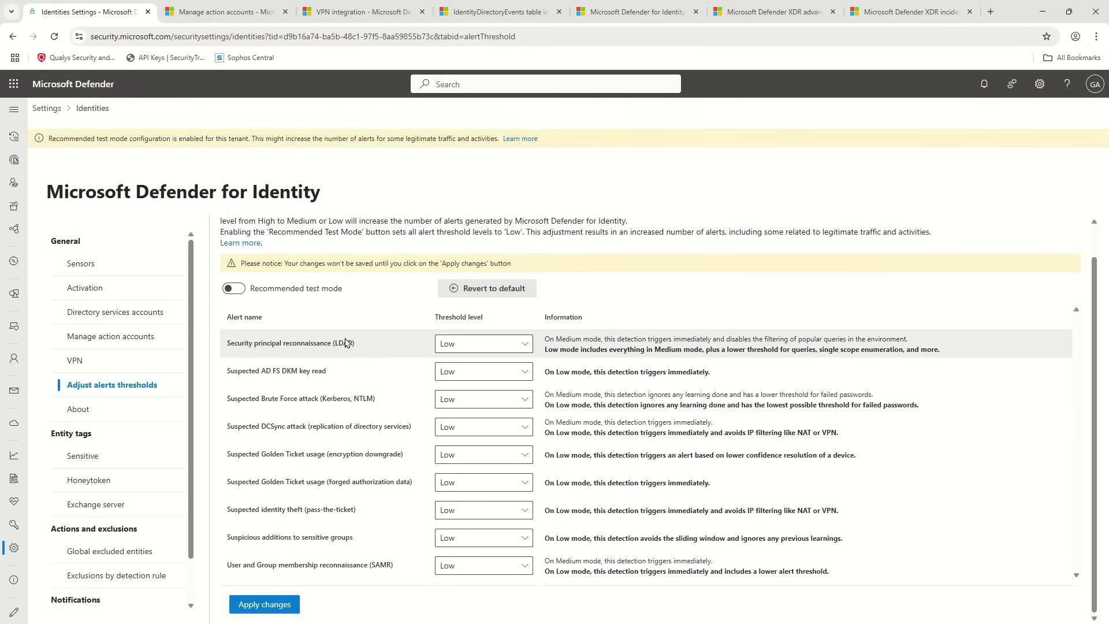
pyautogui.click(469, 349)
pyautogui.click(455, 384)
pyautogui.click(476, 350)
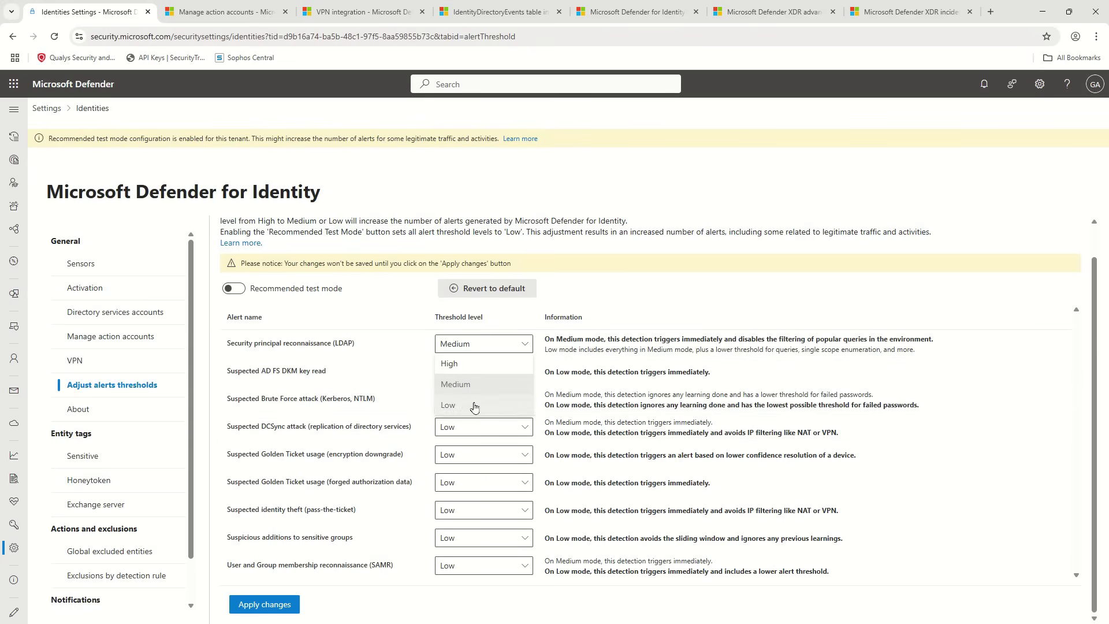
pyautogui.click(449, 363)
pyautogui.scroll(1, 626, 484)
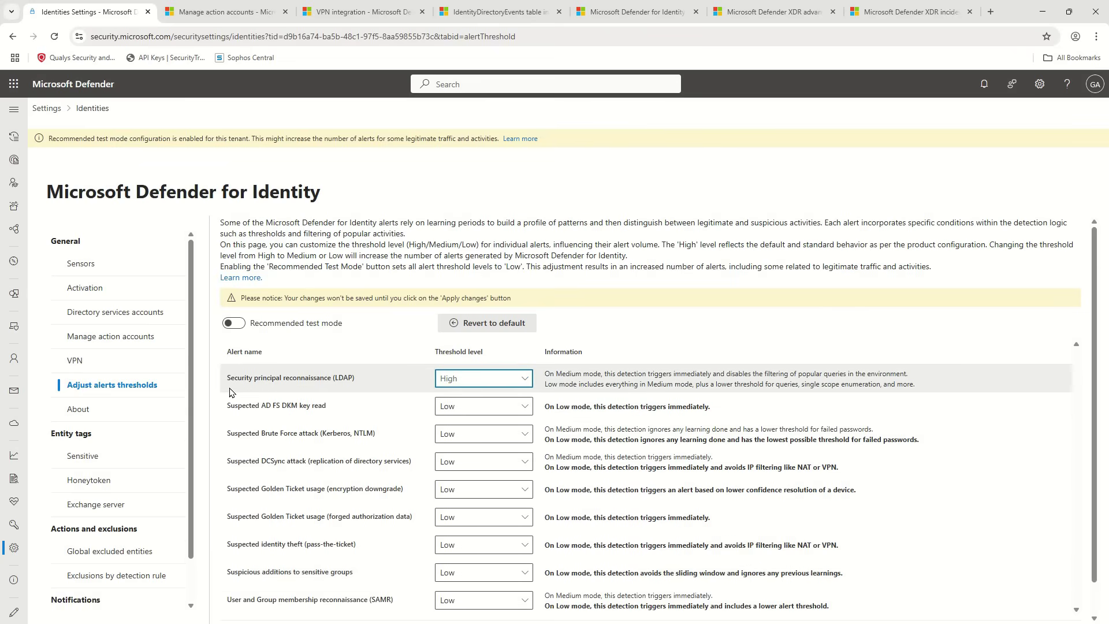
# - Read the mode descriptions of the Security principal reconnaissance (LDAP) alert and set its threshold level to Low
pyautogui.moveTo(226, 378); pyautogui.dragTo(381, 386)
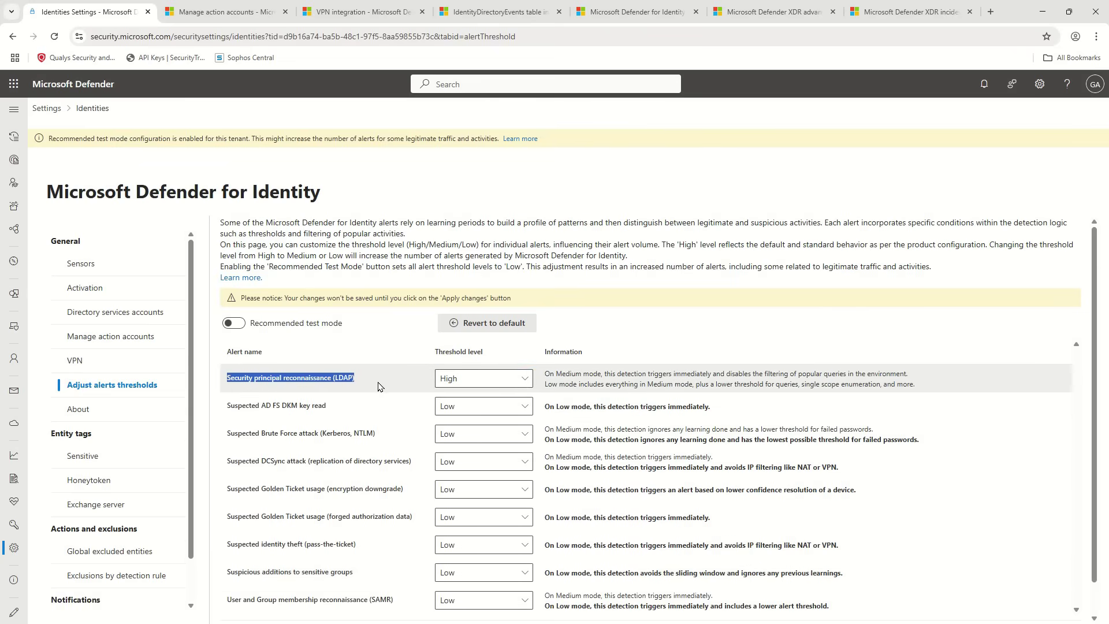
pyautogui.moveTo(544, 374); pyautogui.dragTo(584, 384)
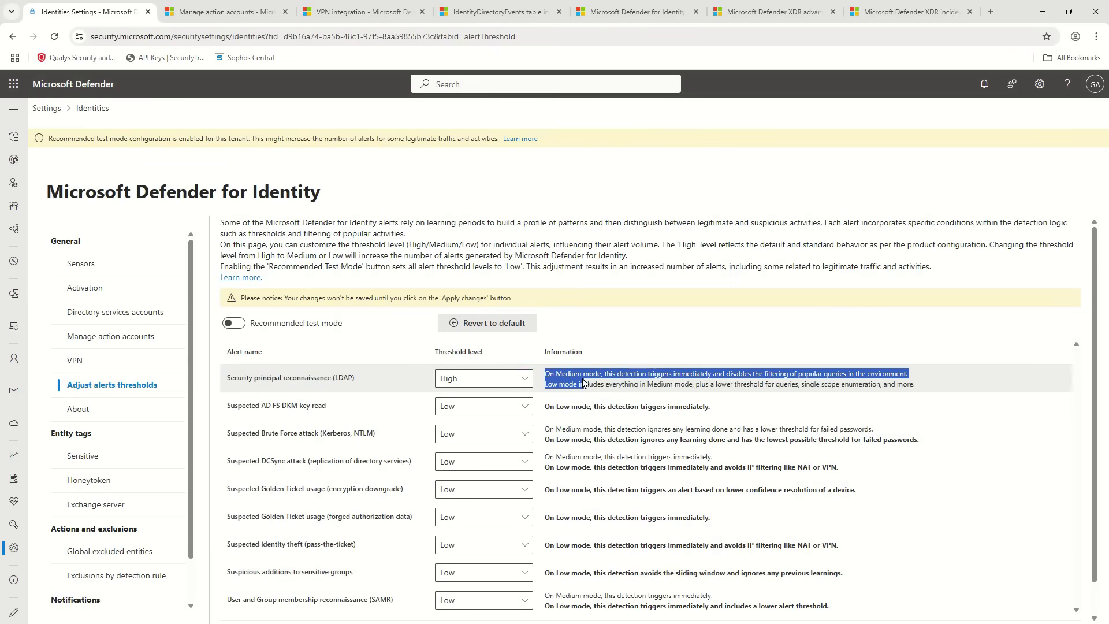
pyautogui.click(617, 374)
pyautogui.moveTo(687, 377); pyautogui.dragTo(732, 374)
pyautogui.click(736, 376)
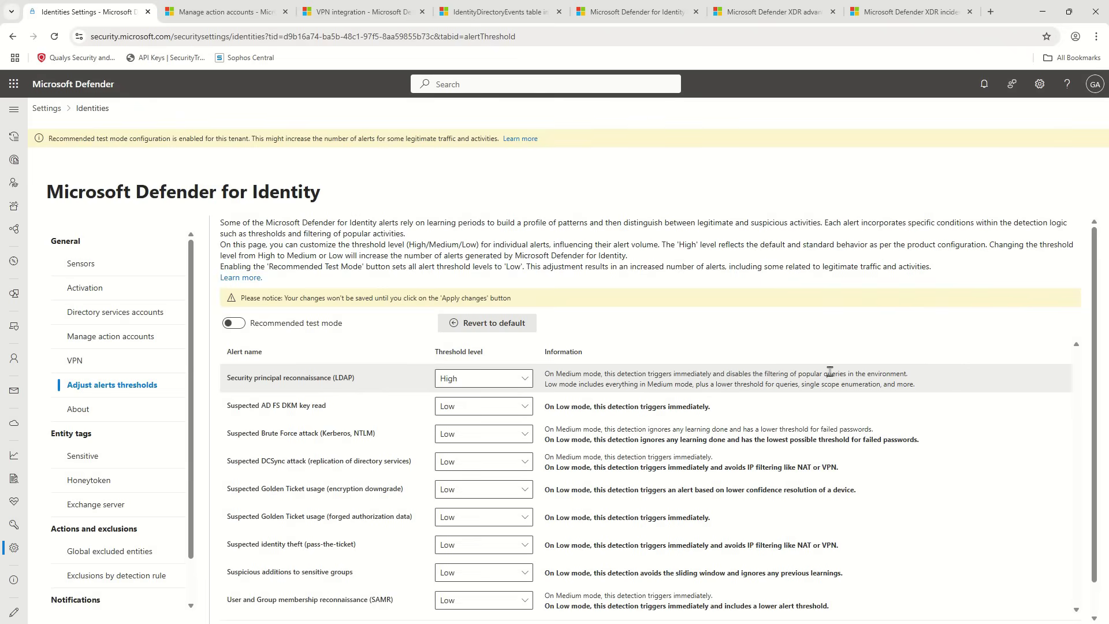
pyautogui.moveTo(548, 383); pyautogui.dragTo(901, 384)
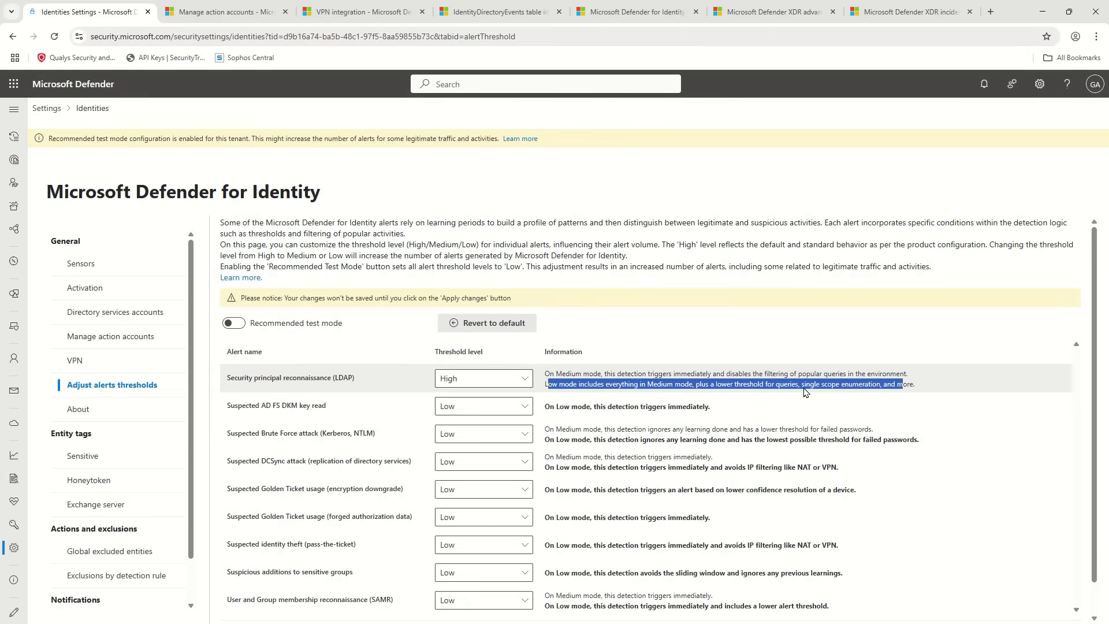
pyautogui.click(500, 378)
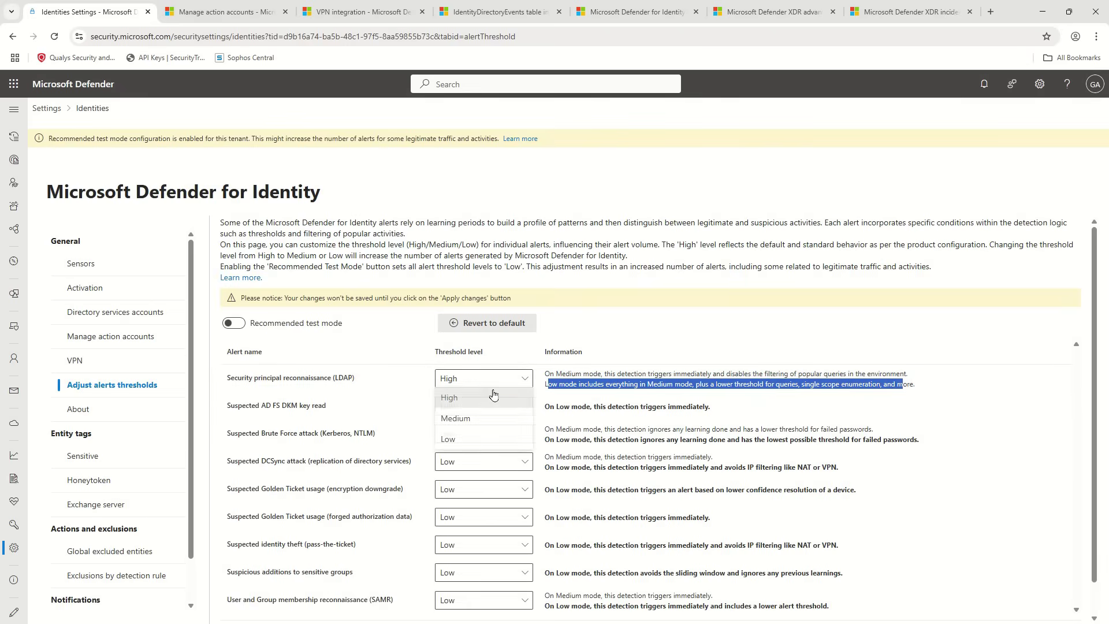
pyautogui.click(473, 440)
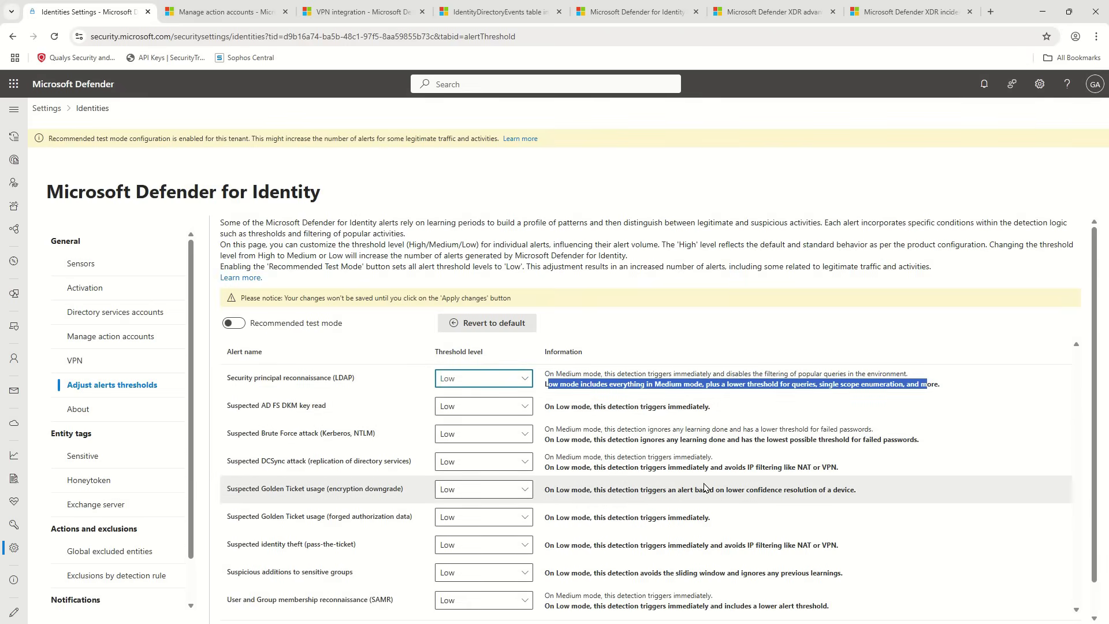
# - Open the About page of the identity settings and review the workspace, geolocation and license coverage details
pyautogui.scroll(-1, 606, 470)
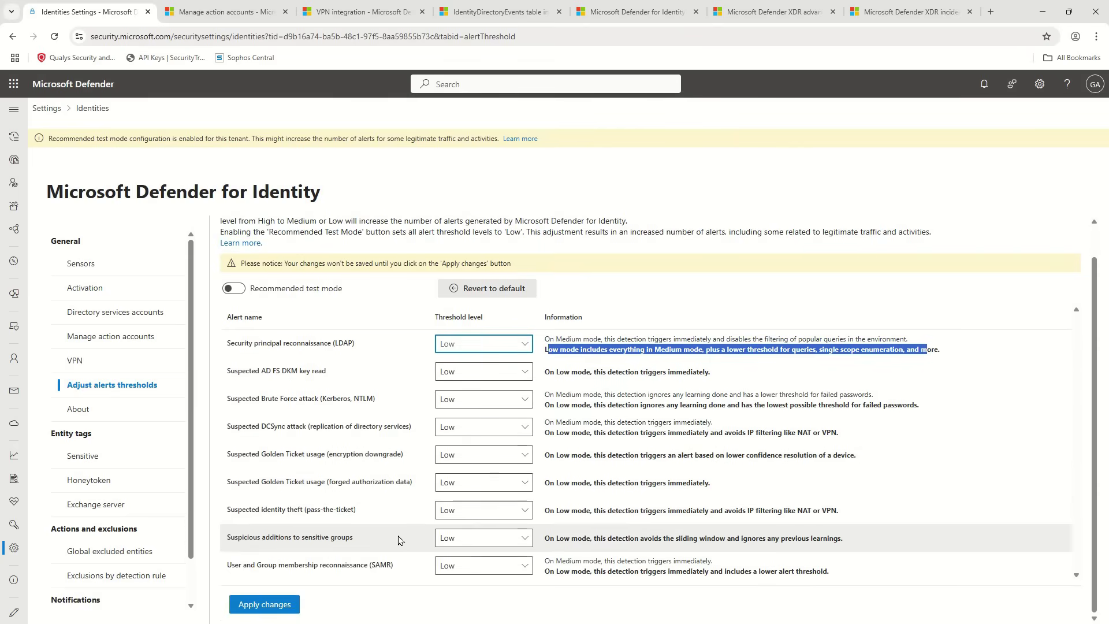
pyautogui.click(87, 415)
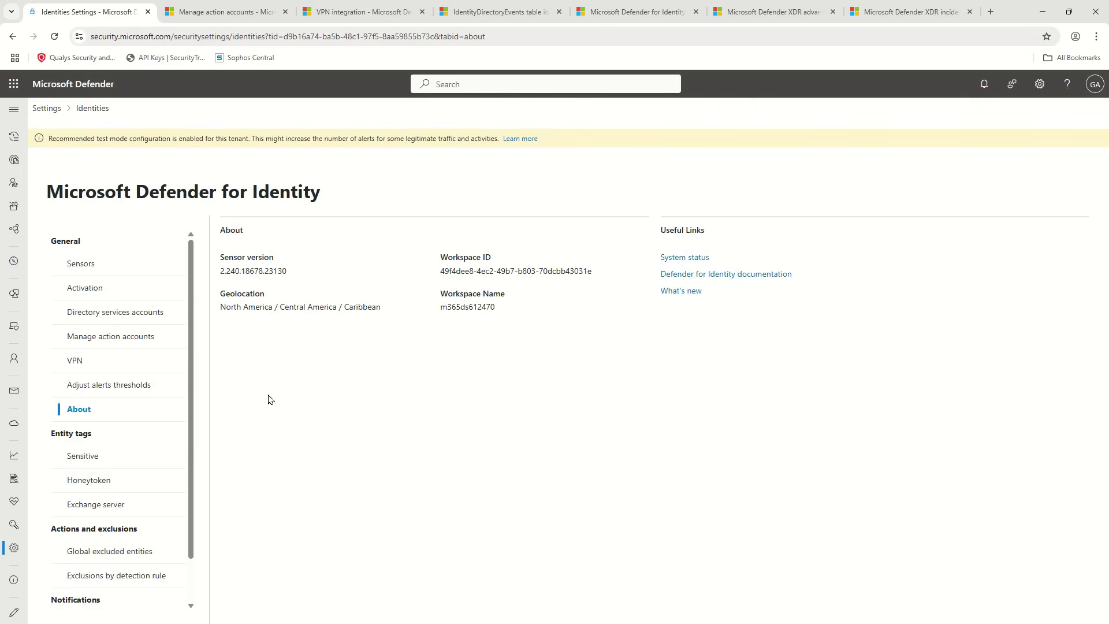
pyautogui.moveTo(435, 267); pyautogui.dragTo(441, 477)
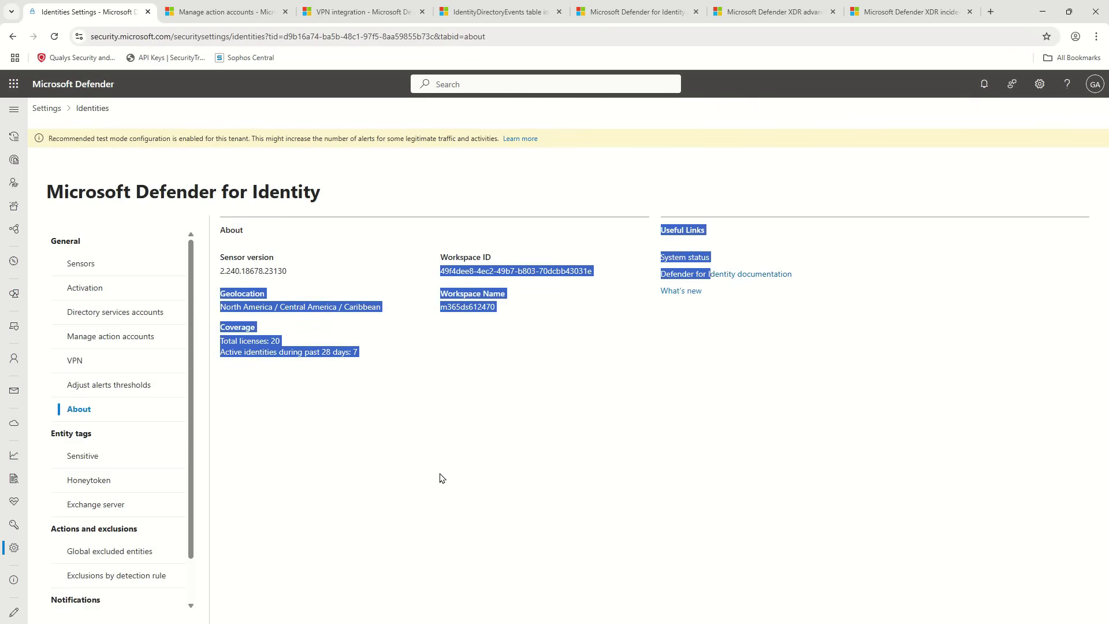
pyautogui.click(304, 454)
# - Open the Sensitive entity tags, view the tagged devices and groups, and read the description of sensitive accounts
pyautogui.scroll(-2, 164, 411)
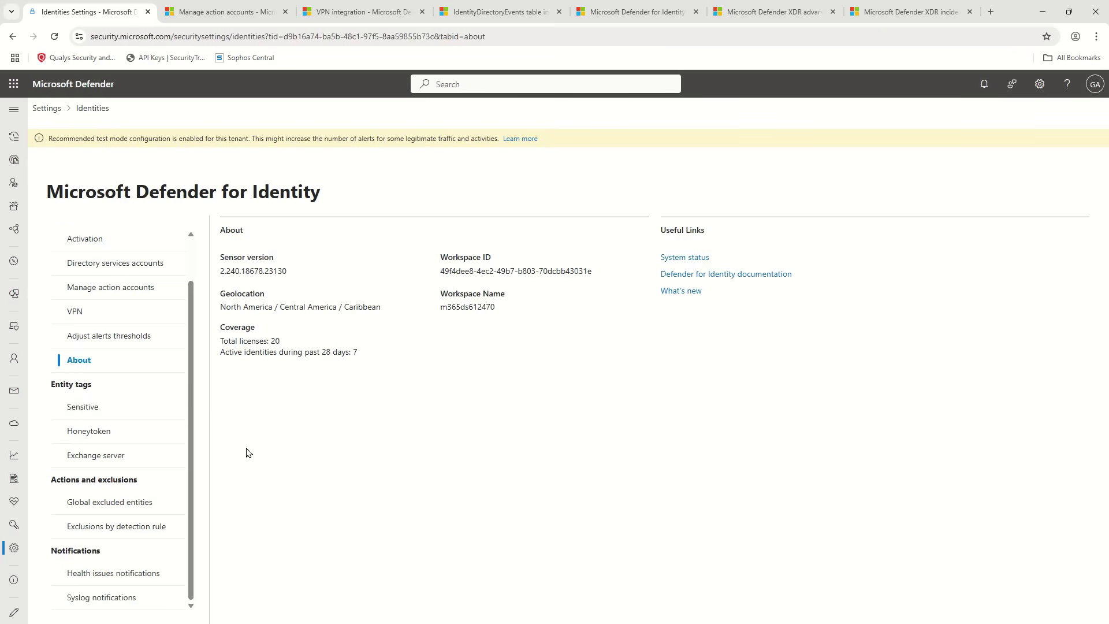
pyautogui.moveTo(68, 407)
pyautogui.click(88, 406)
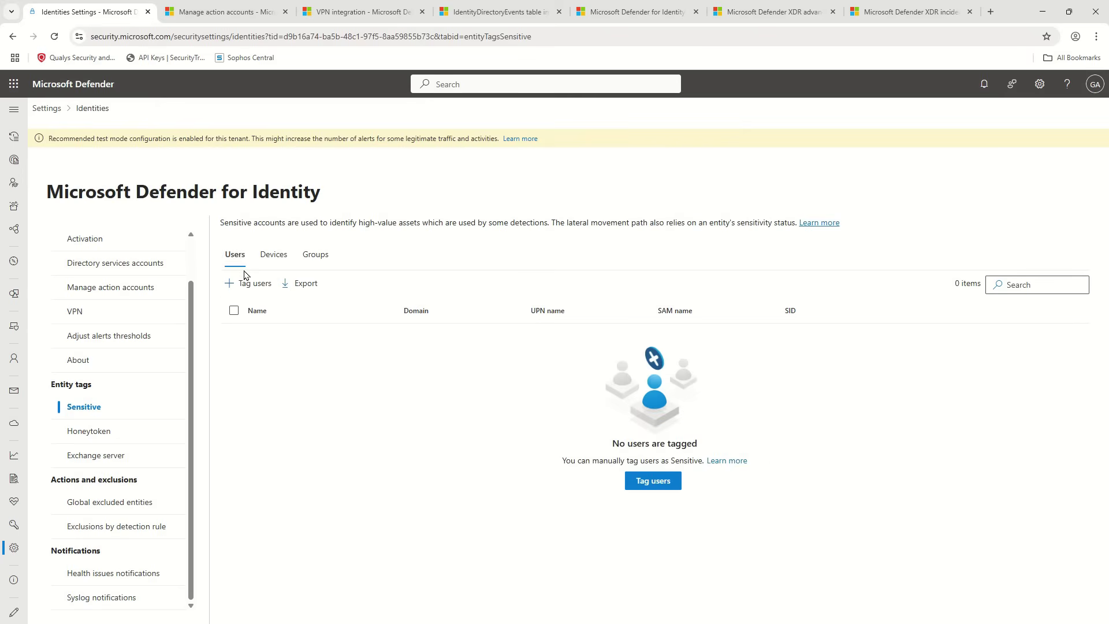
pyautogui.click(291, 260)
pyautogui.click(315, 255)
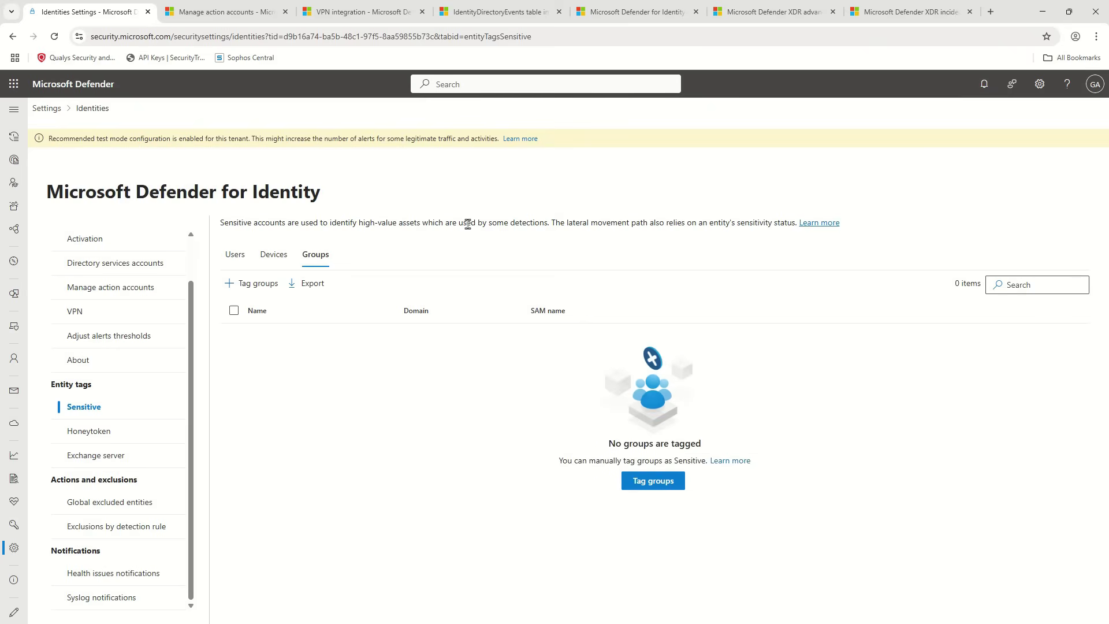
pyautogui.moveTo(468, 224); pyautogui.dragTo(611, 223)
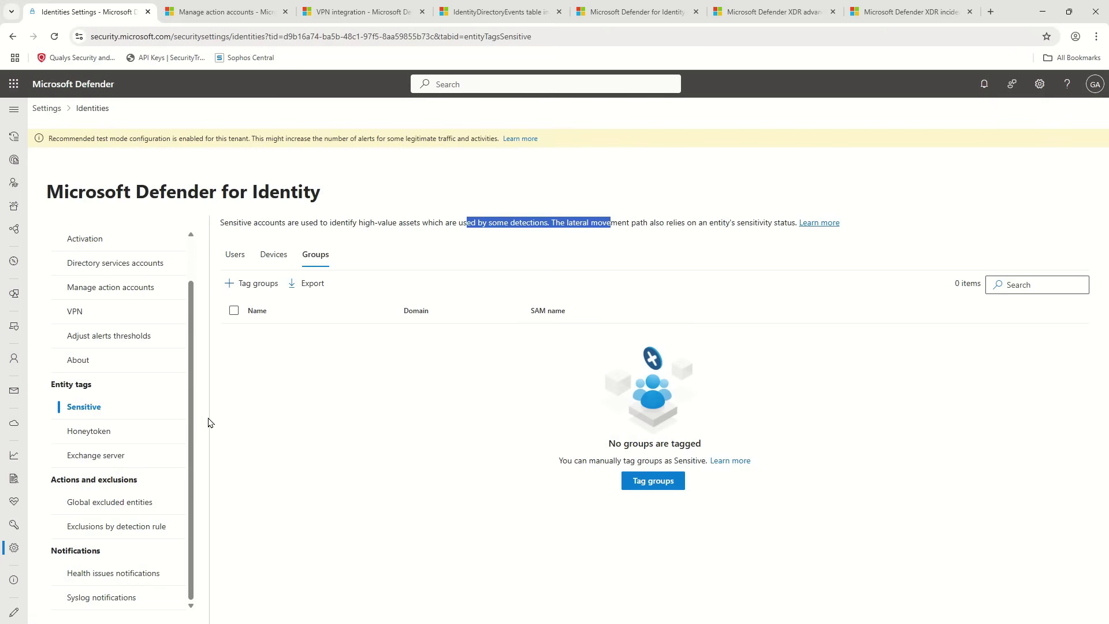
# - Review the Honeytoken and Exchange server entity tag pages, returning to the Honeytoken page
pyautogui.click(94, 435)
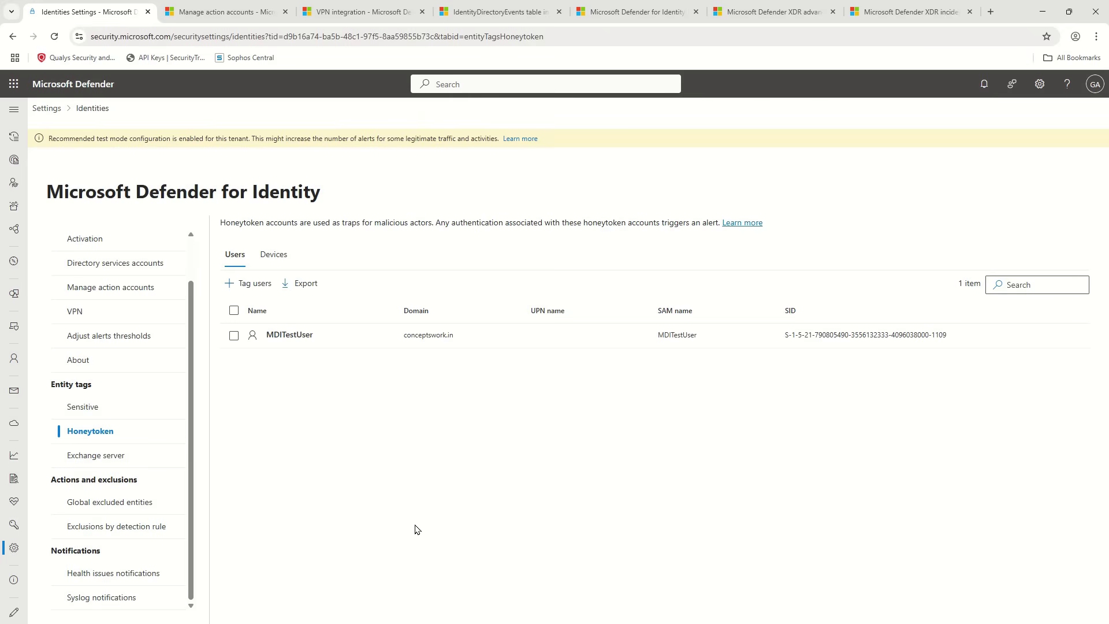
pyautogui.click(72, 461)
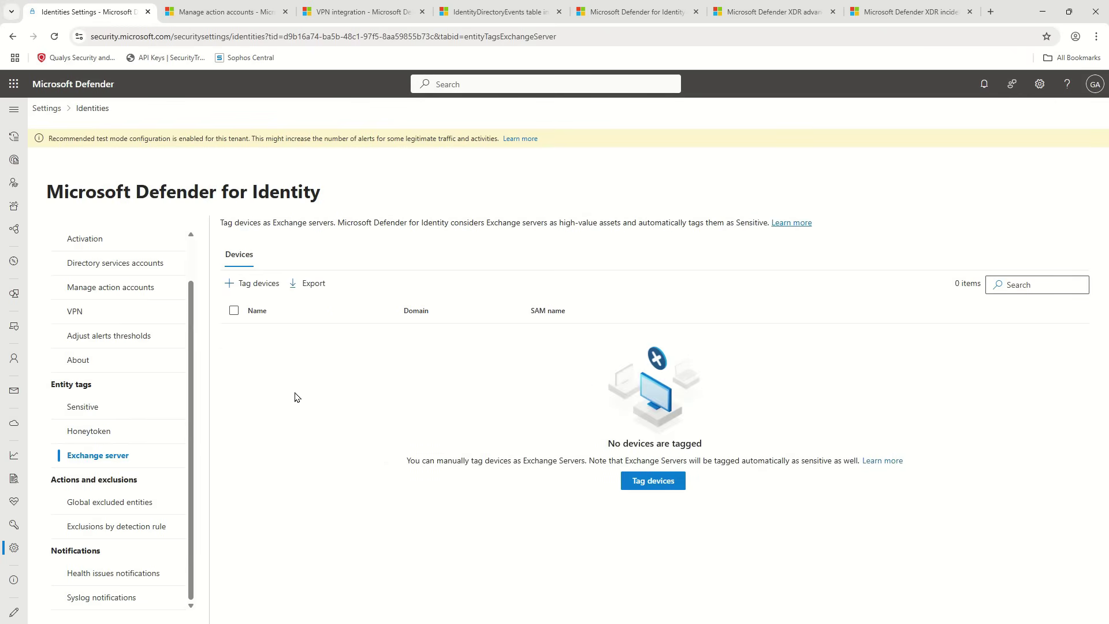
pyautogui.click(101, 437)
# - Open the global excluded entities and view the exclusion lists for users, domains, devices and IP addresses
pyautogui.click(118, 514)
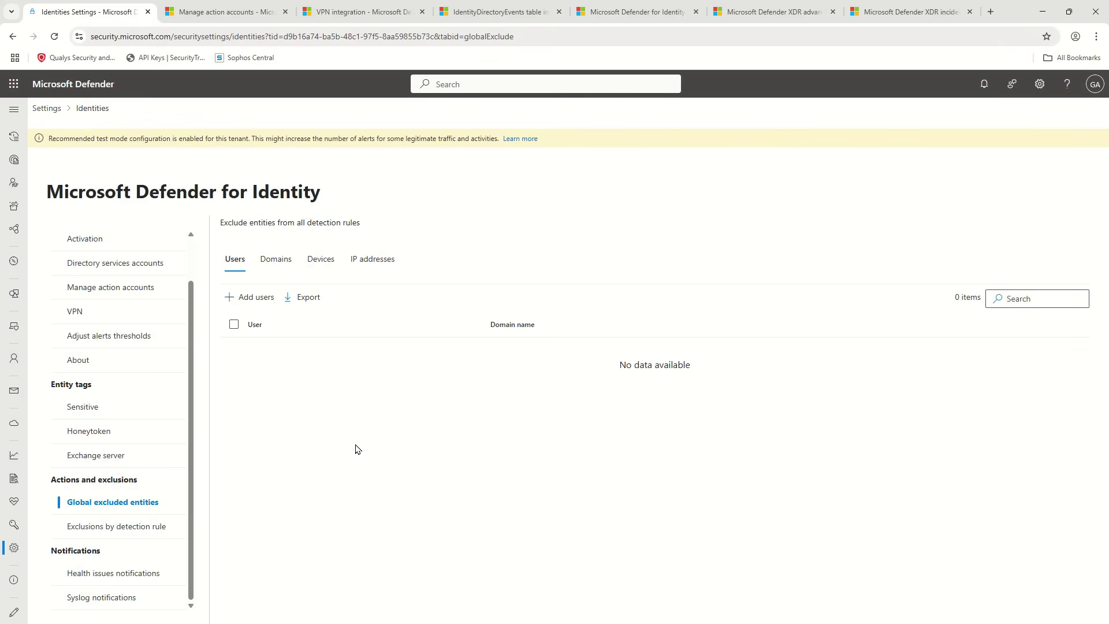
pyautogui.click(280, 265)
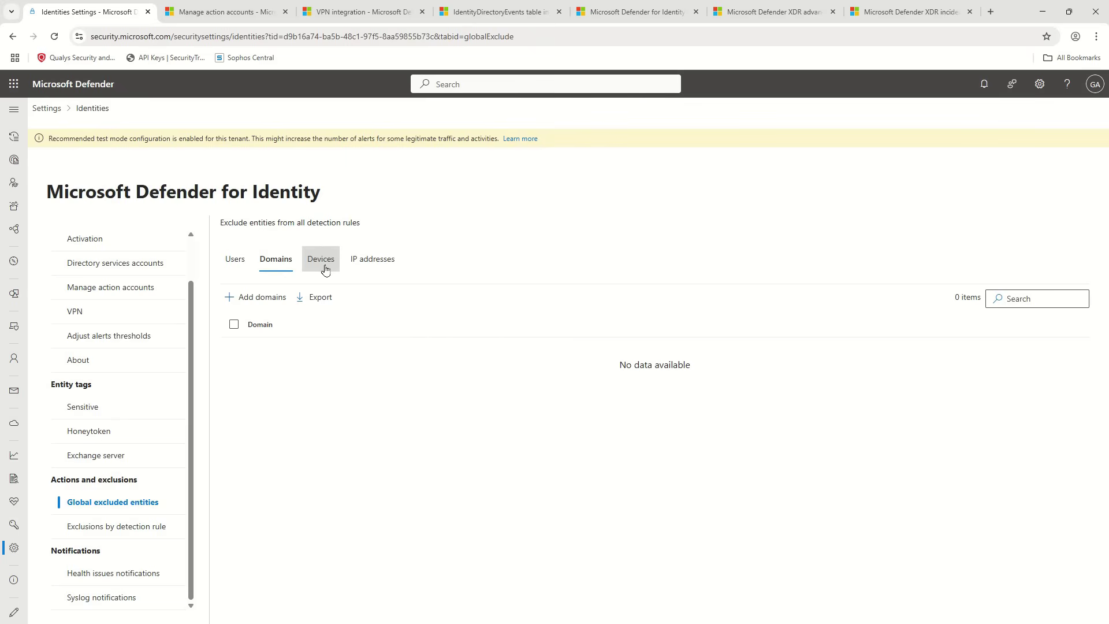
pyautogui.click(324, 267)
pyautogui.click(372, 259)
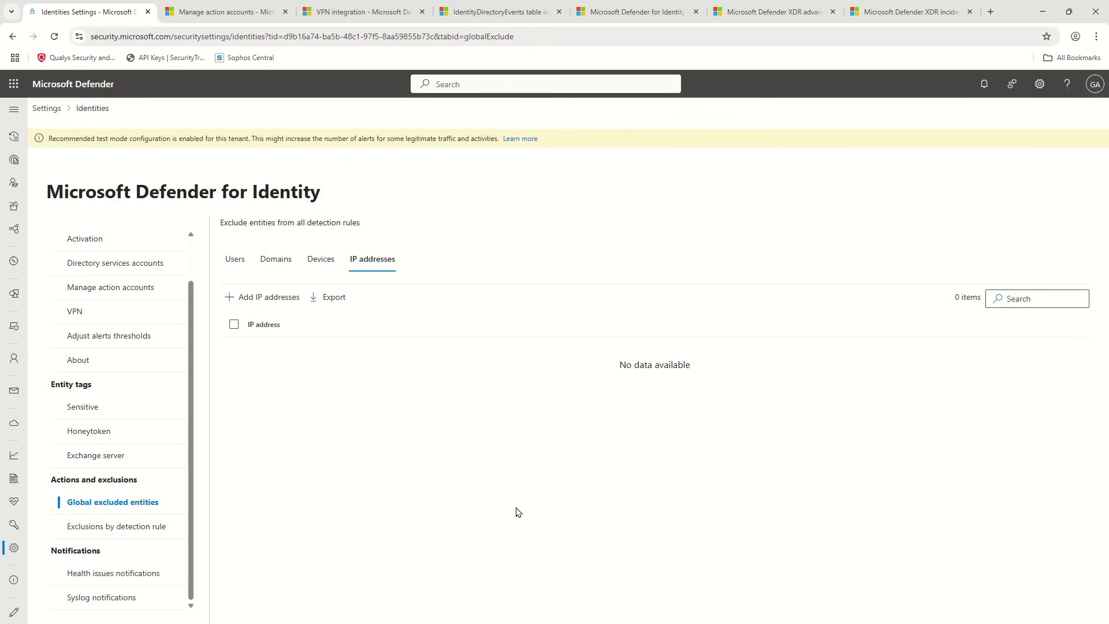
# - Compare the exclusions by detection rule with the global excluded entities, ending on the detection rule list
pyautogui.click(129, 532)
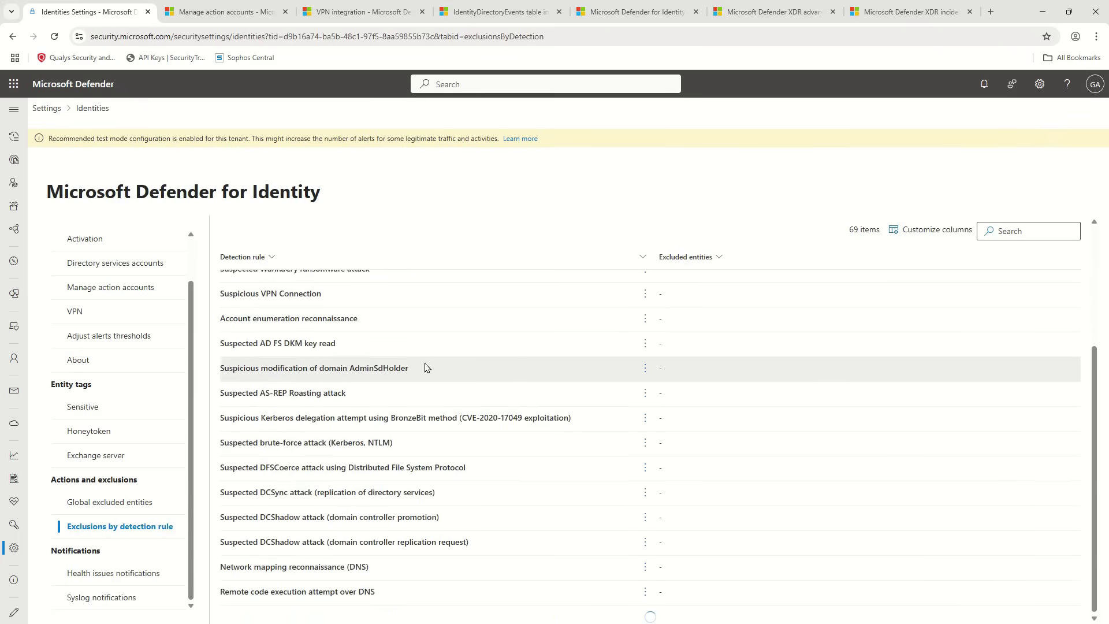
pyautogui.click(114, 501)
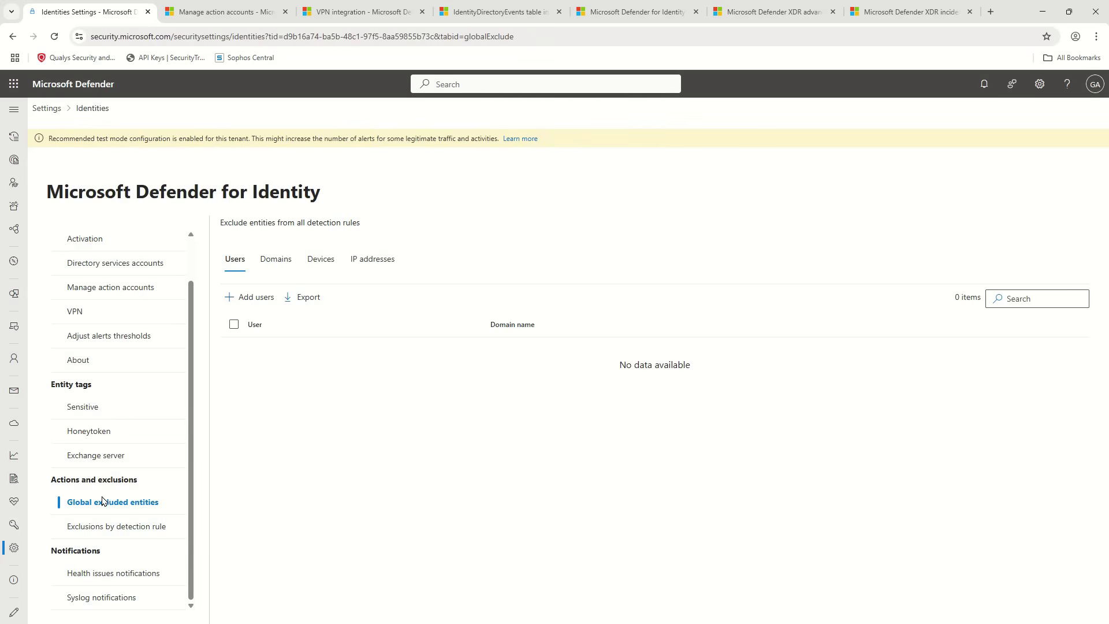
pyautogui.click(114, 527)
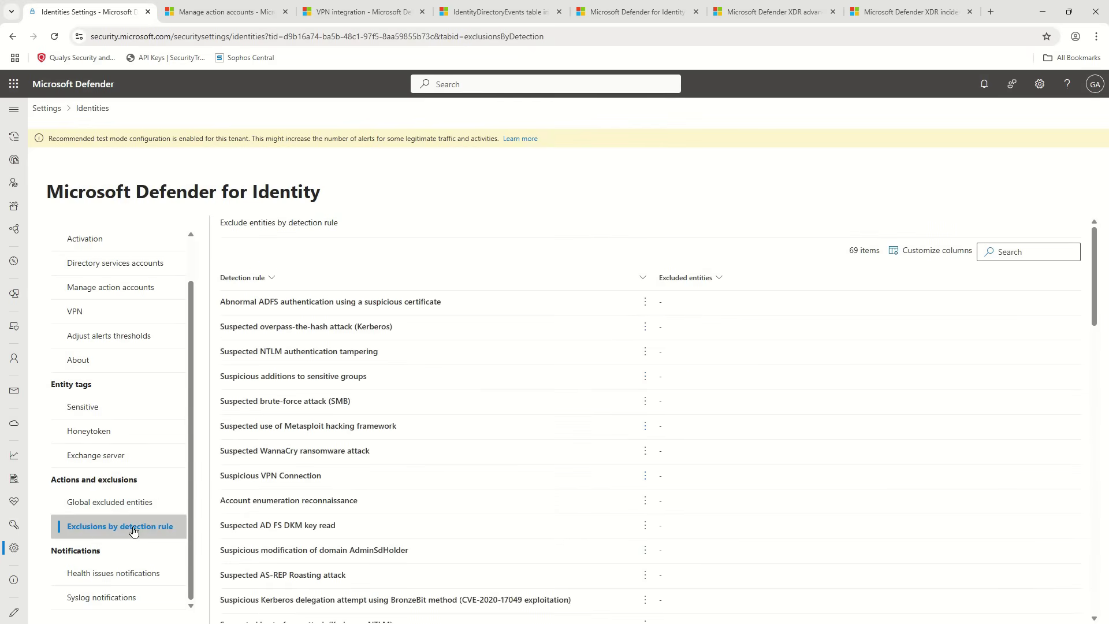
# - View the Suspected brute-force attack (SMB) rule details and its exclusion options, cancel, and return to the global excluded entities
pyautogui.click(645, 402)
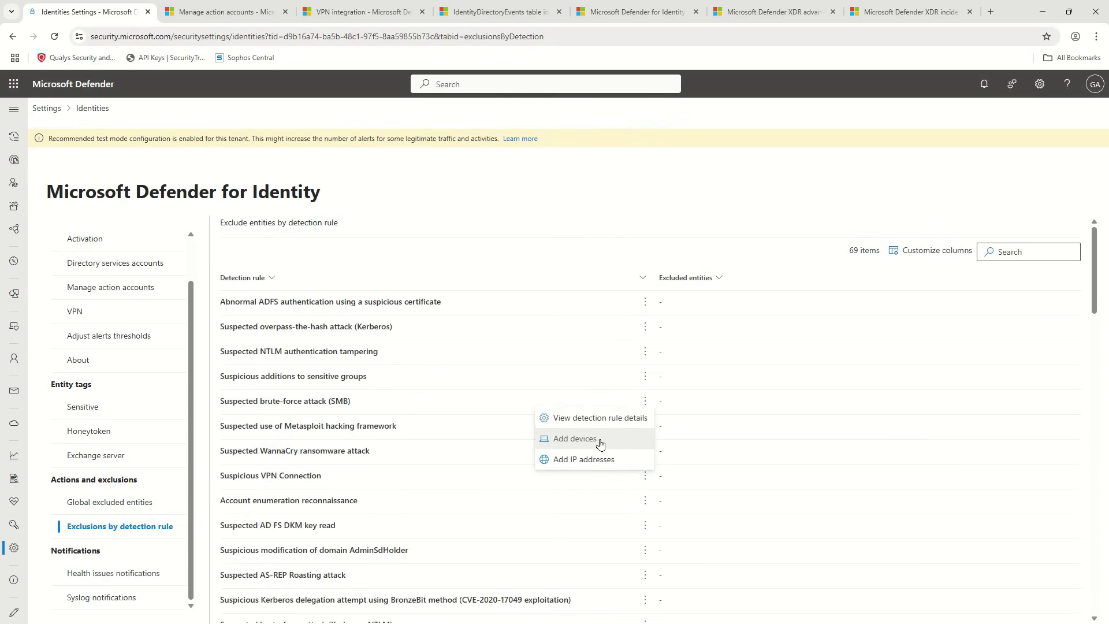
pyautogui.click(595, 418)
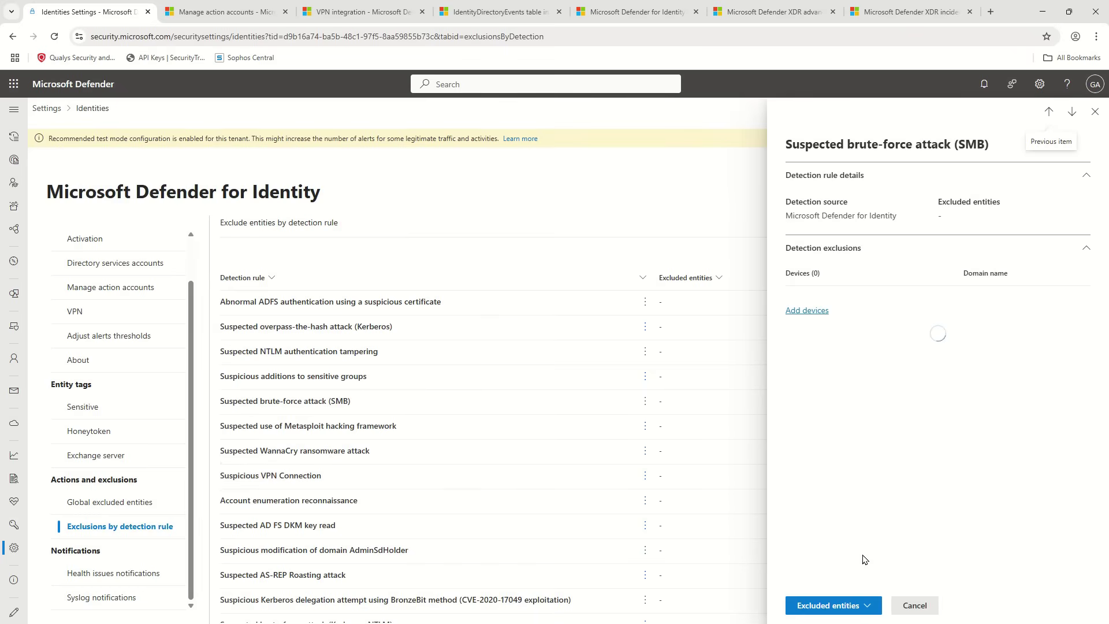
pyautogui.click(830, 605)
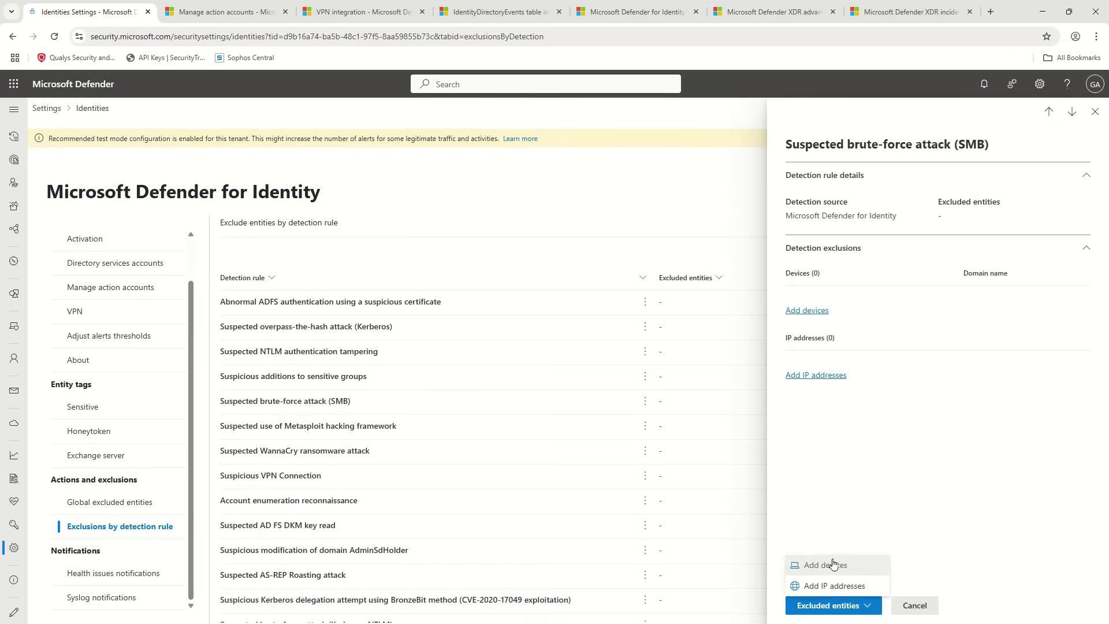
pyautogui.click(861, 602)
pyautogui.click(918, 604)
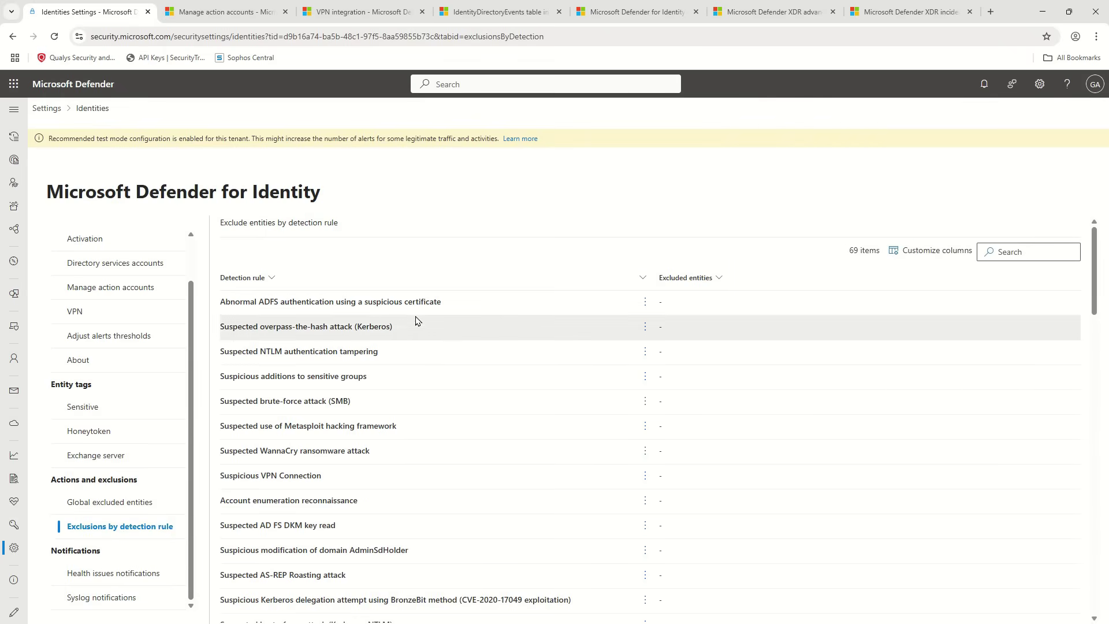
pyautogui.click(84, 505)
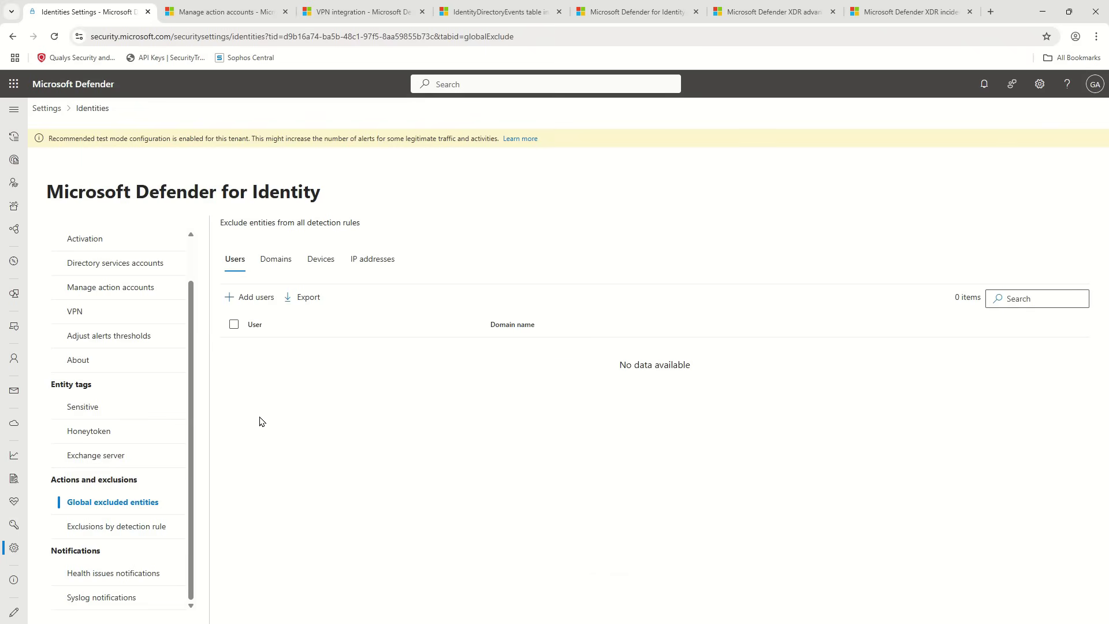
# - Open the health issues notifications, view the form for adding an email recipient, and close it without saving
pyautogui.click(98, 573)
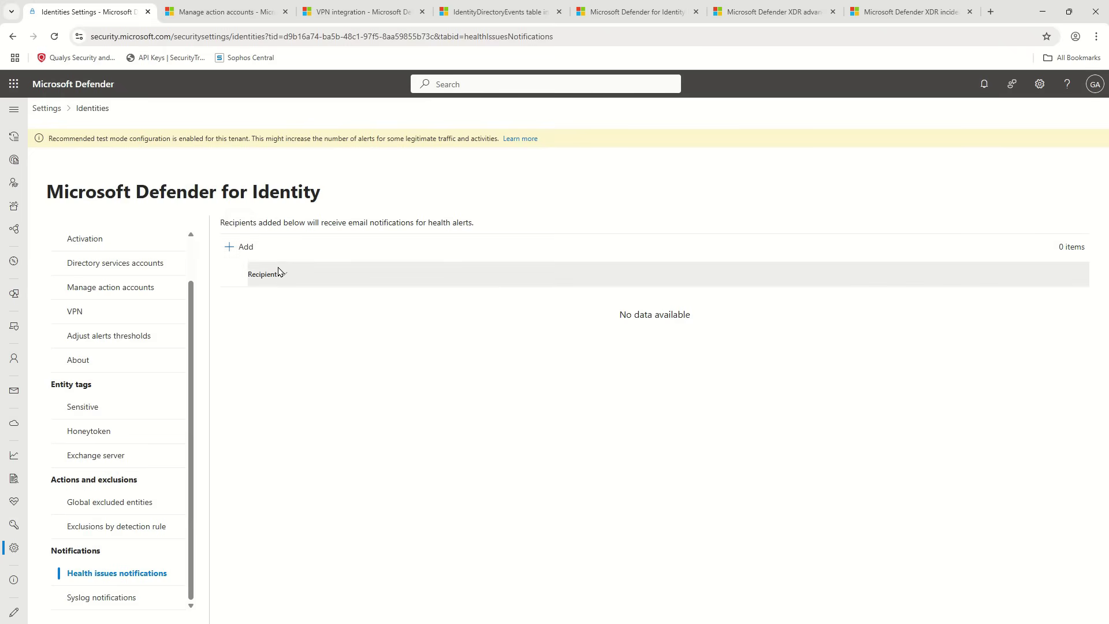
pyautogui.click(245, 247)
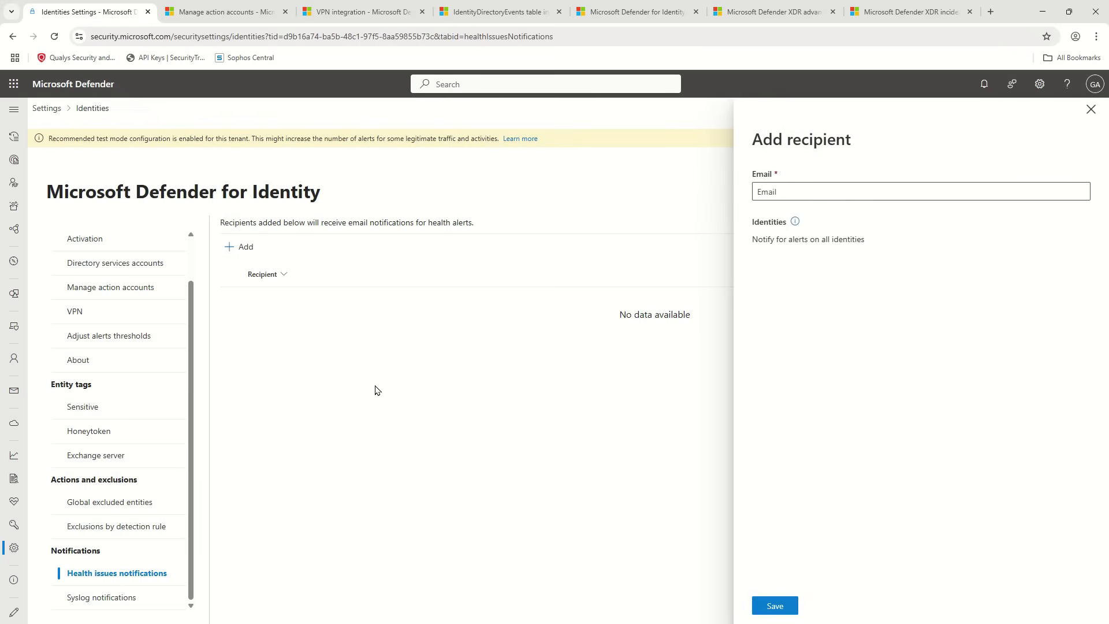
pyautogui.click(1090, 109)
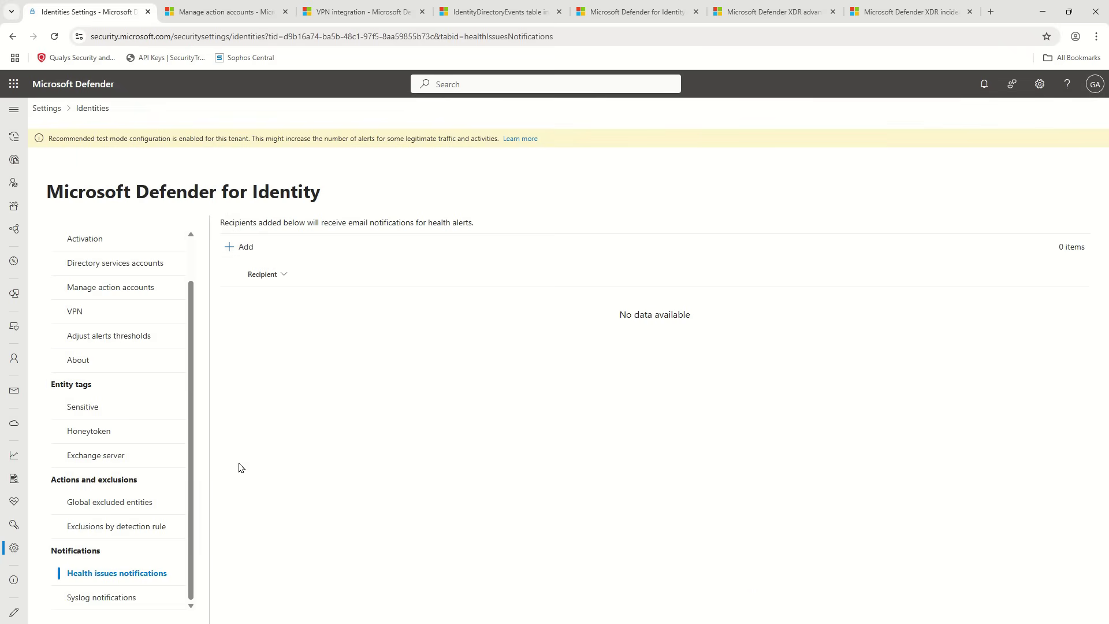
# - Open the syslog notifications settings and examine the configured service endpoint
pyautogui.click(101, 597)
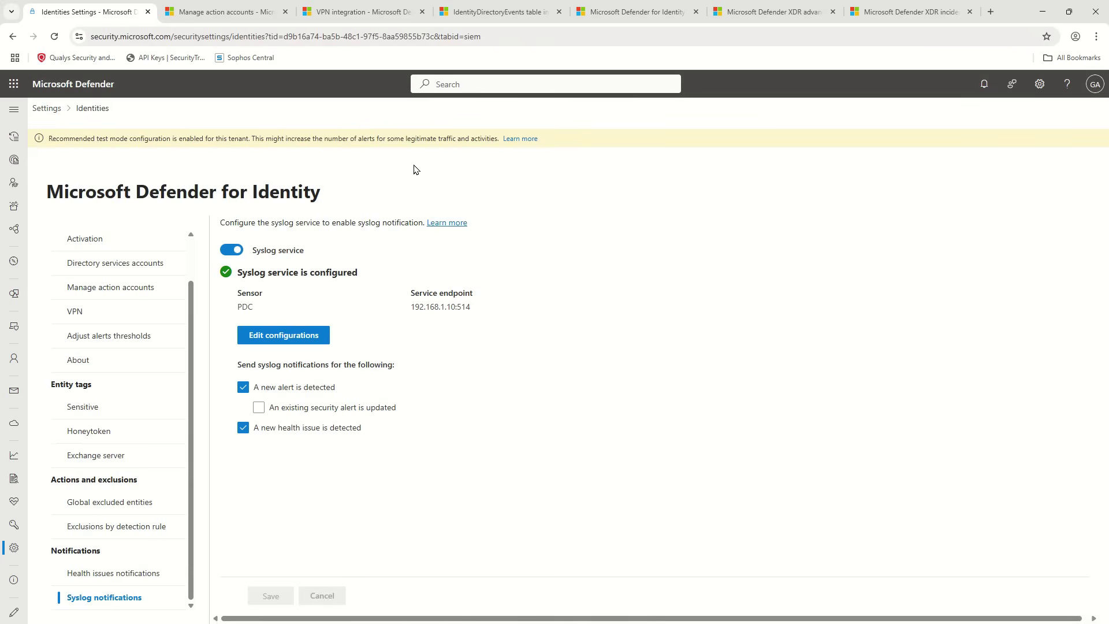
pyautogui.tripleClick(428, 307)
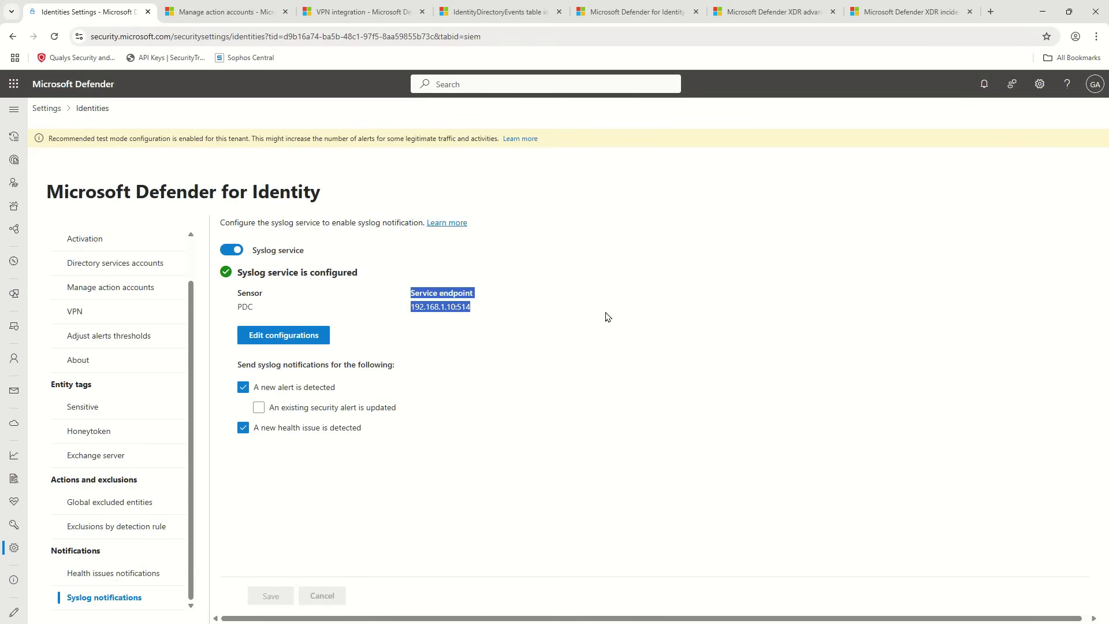